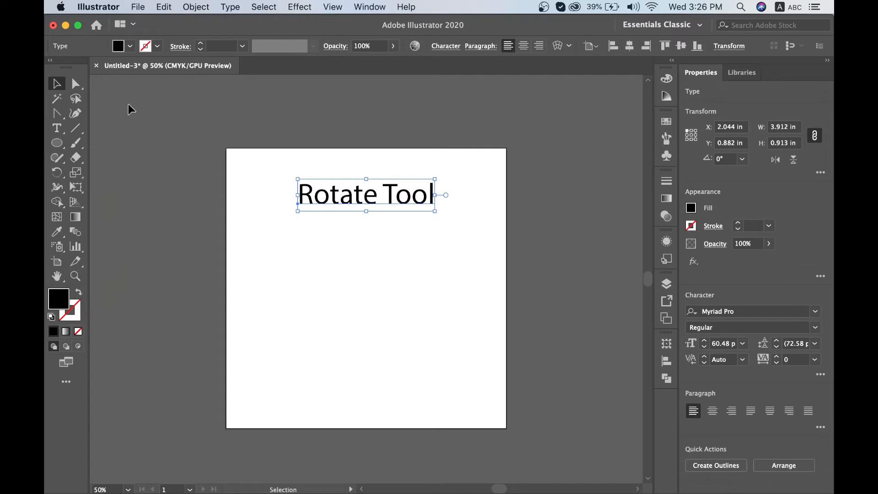
Move the title text above the artboard and draw an outlined circle about 5.67 in wide centred on the artboard.
{"action": "left_click_drag", "start_coordinate": [291, 176], "coordinate": [325, 104]}
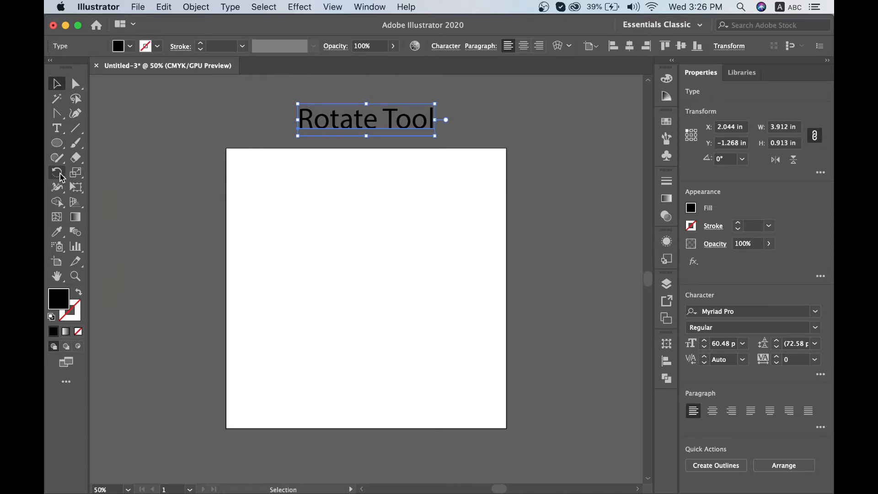
{"action": "left_click", "coordinate": [57, 143]}
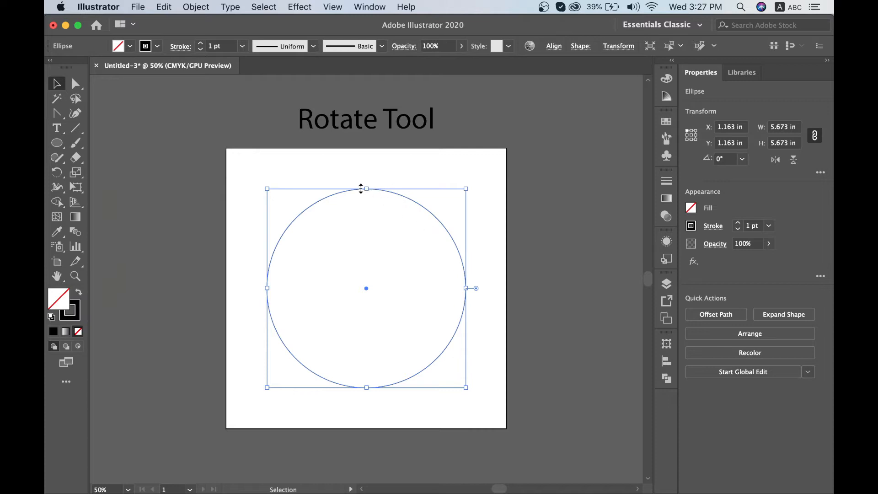
{"action": "left_click", "coordinate": [357, 172]}
{"action": "left_click", "coordinate": [379, 190]}
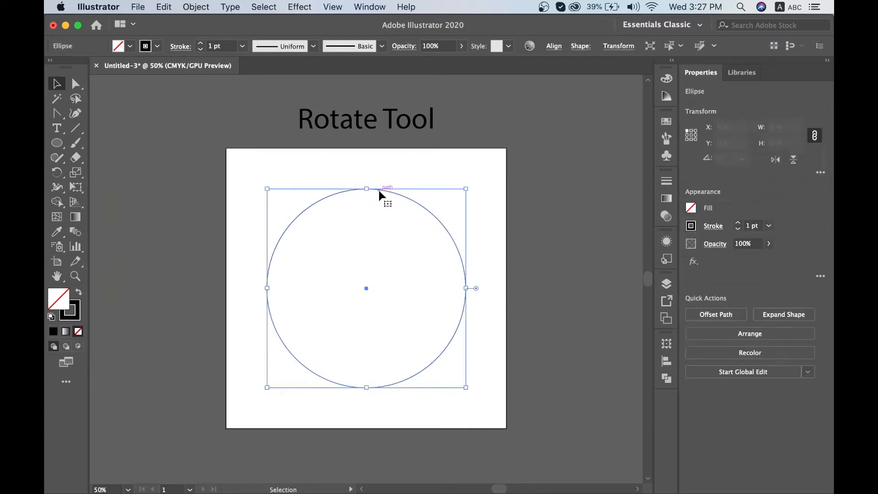
Draw a dot about 0.26 in wide just above the large circle and give it a black fill with no stroke.
{"action": "left_click", "coordinate": [61, 143]}
{"action": "left_click_drag", "start_coordinate": [362, 171], "coordinate": [372, 181]}
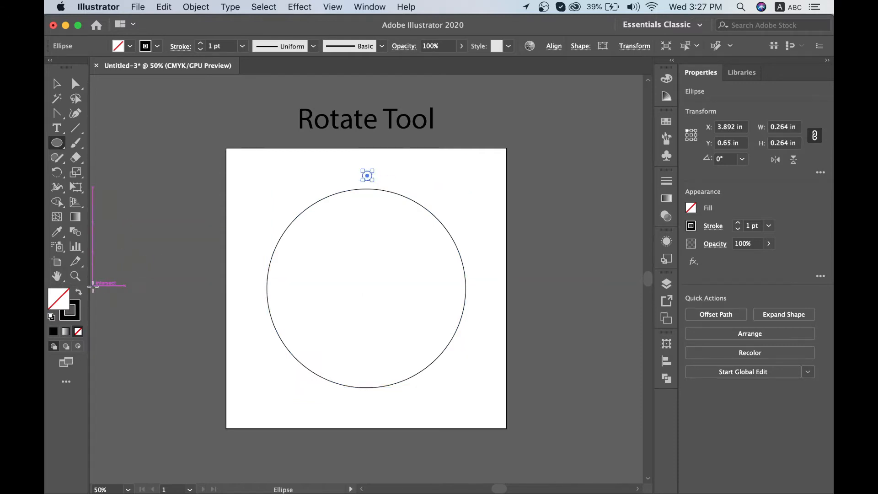
{"action": "left_click", "coordinate": [79, 292]}
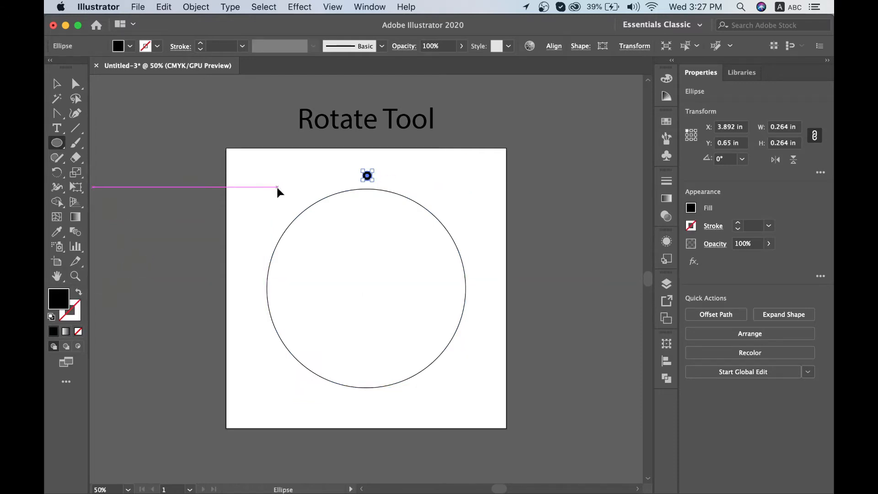
{"action": "key", "text": "v"}
{"action": "left_click", "coordinate": [315, 156]}
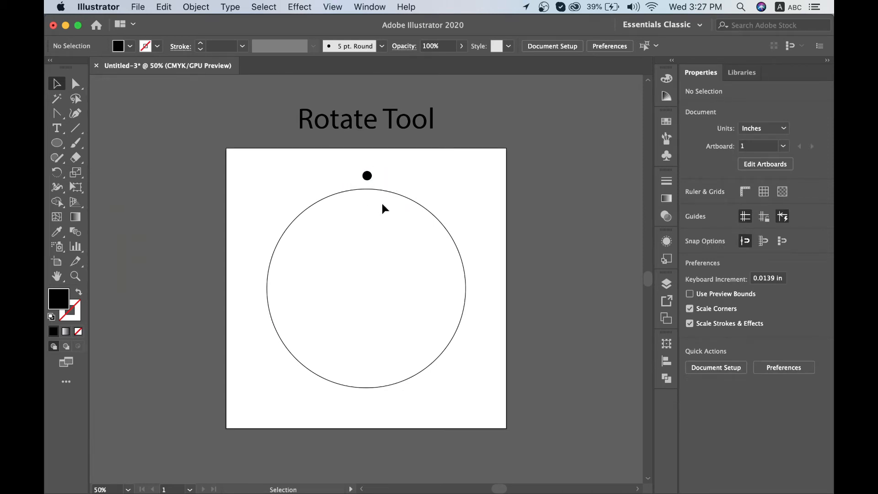
Centre the dot horizontally on the large circle, using the large circle as the key object.
{"action": "left_click", "coordinate": [367, 176]}
{"action": "left_click", "coordinate": [393, 193], "text": "shift"}
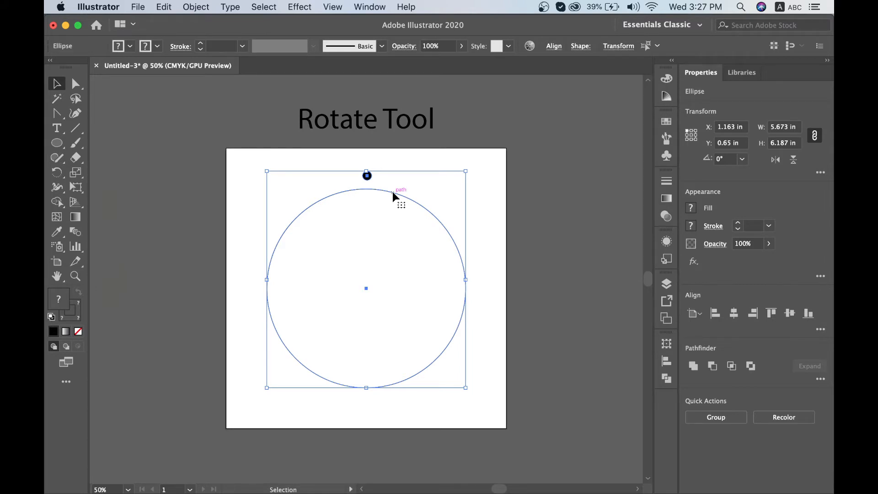
{"action": "left_click", "coordinate": [393, 193]}
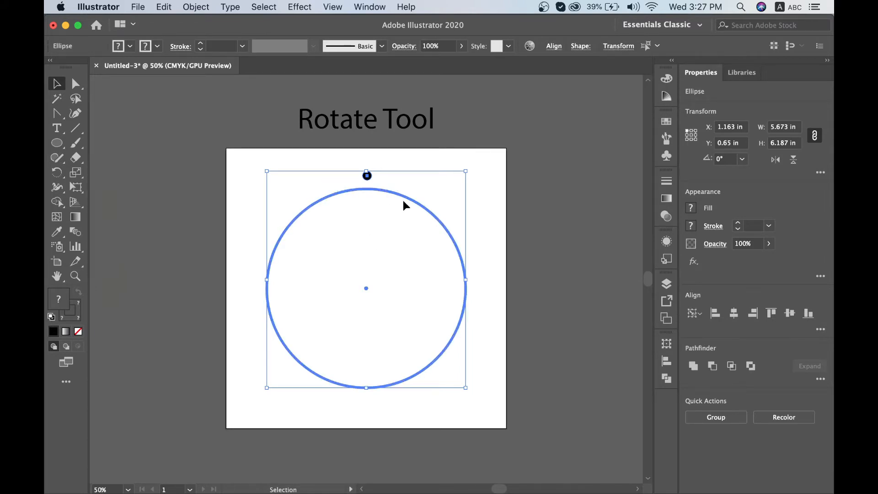
{"action": "left_click", "coordinate": [263, 355]}
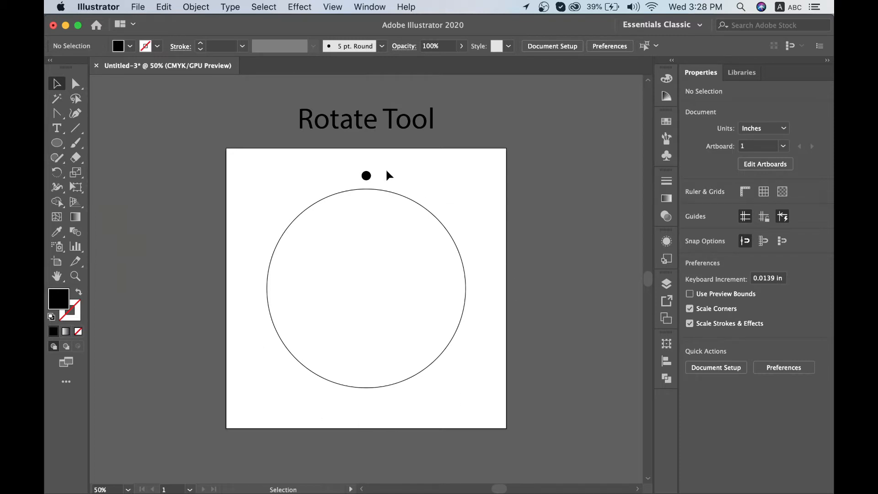
Set the large circle's centre as the dot's rotation origin and open the Rotate options.
{"action": "left_click", "coordinate": [367, 177]}
{"action": "key", "text": "r"}
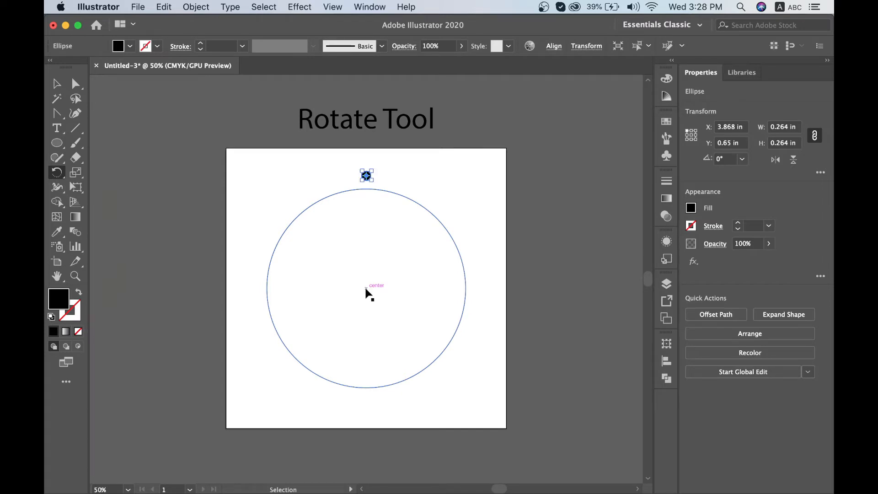
{"action": "key", "text": "super+equal"}
{"action": "scroll", "coordinate": [365, 288], "scroll_direction": "down", "scroll_amount": 10}
{"action": "scroll", "coordinate": [384, 187], "scroll_direction": "up", "scroll_amount": 3}
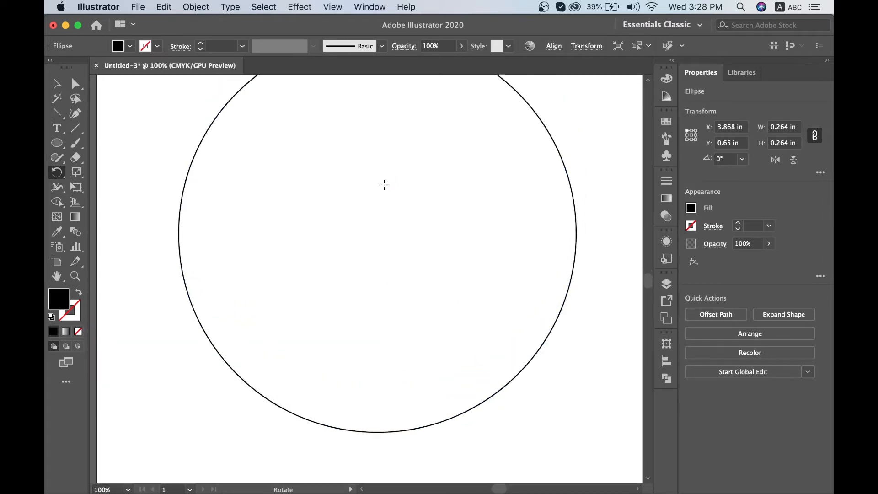
{"action": "scroll", "coordinate": [379, 149], "scroll_direction": "up", "scroll_amount": 4}
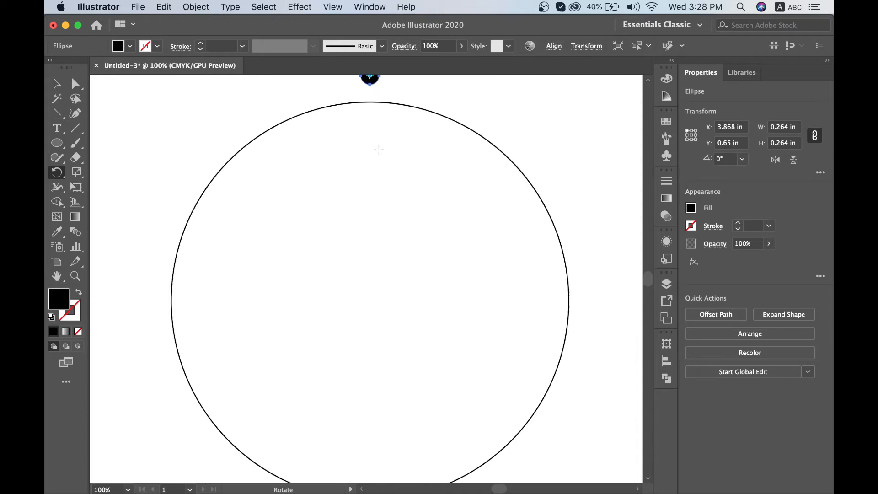
{"action": "left_click", "coordinate": [369, 300], "text": "alt"}
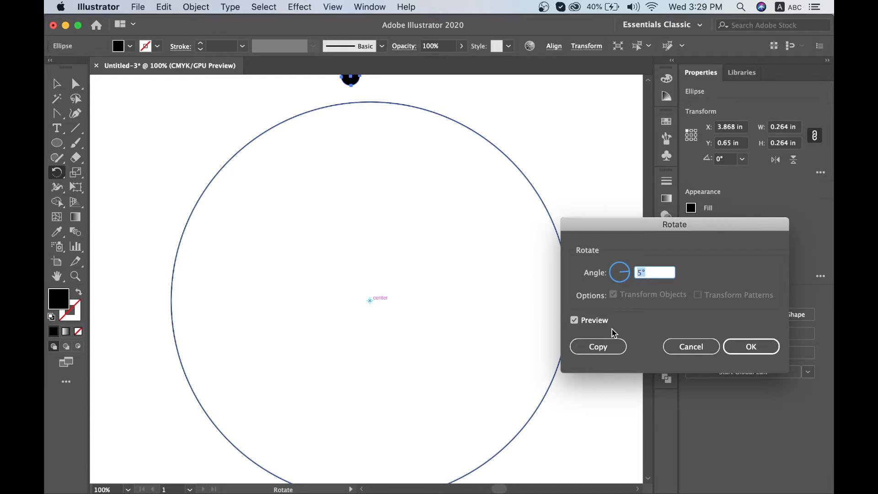
Set the rotation angle to 360/26 with preview and copy the dot repeatedly to form a full ring.
{"action": "type", "text": "360/26"}
{"action": "left_click", "coordinate": [599, 322]}
{"action": "left_click", "coordinate": [598, 323]}
{"action": "left_click", "coordinate": [599, 323]}
{"action": "left_click", "coordinate": [599, 323]}
{"action": "left_click", "coordinate": [598, 323]}
{"action": "left_click", "coordinate": [598, 323]}
{"action": "left_click", "coordinate": [599, 323]}
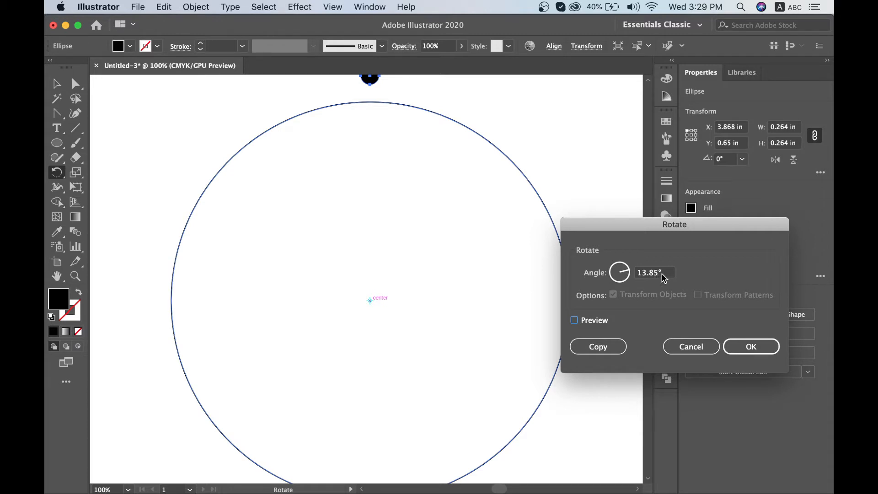
{"action": "left_click", "coordinate": [607, 323]}
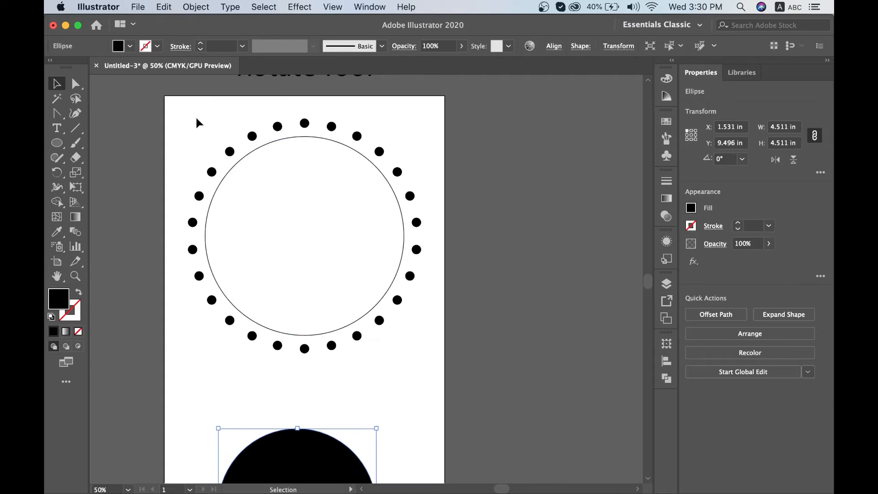
Select the circle with its complete ring of dots and shrink it into the artboard's upper-left corner.
{"action": "left_click_drag", "start_coordinate": [197, 118], "coordinate": [437, 321]}
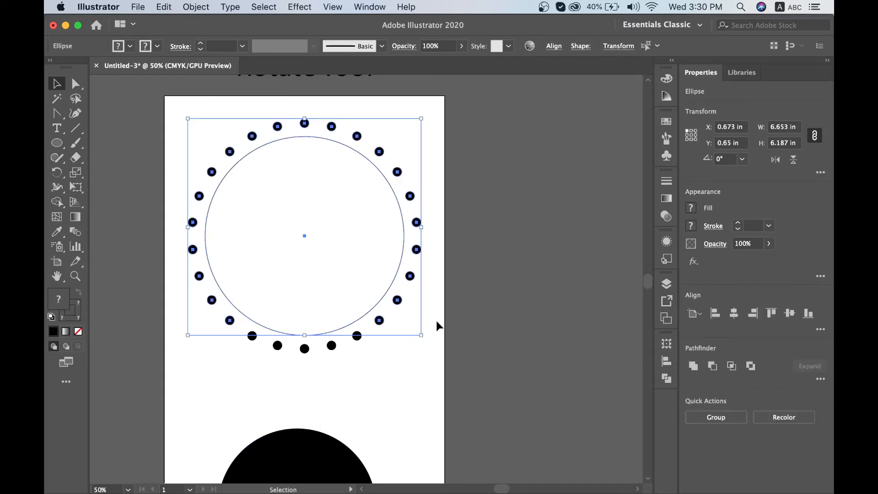
{"action": "left_click", "coordinate": [297, 164]}
{"action": "left_click_drag", "start_coordinate": [182, 117], "coordinate": [437, 350]}
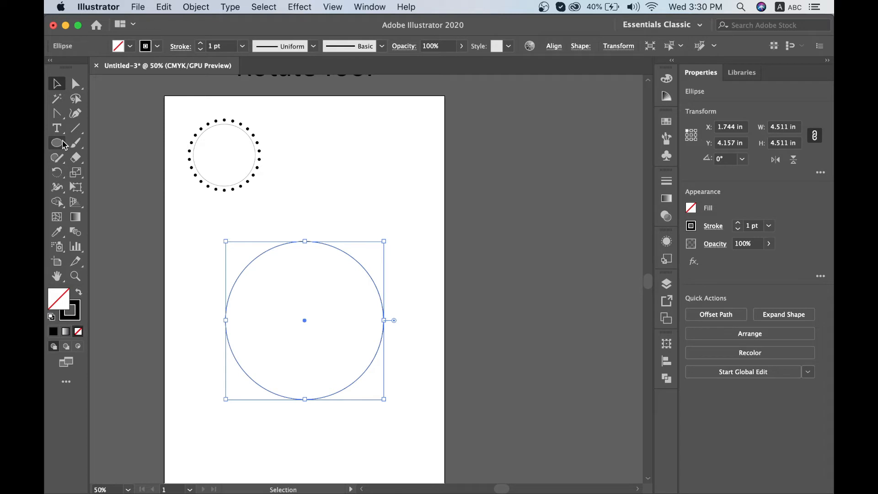
Draw a black star about 0.53 in wide above the new outlined circle and centre it horizontally on that circle.
{"action": "left_click_drag", "start_coordinate": [64, 145], "coordinate": [124, 206]}
{"action": "left_click_drag", "start_coordinate": [298, 217], "coordinate": [306, 226]}
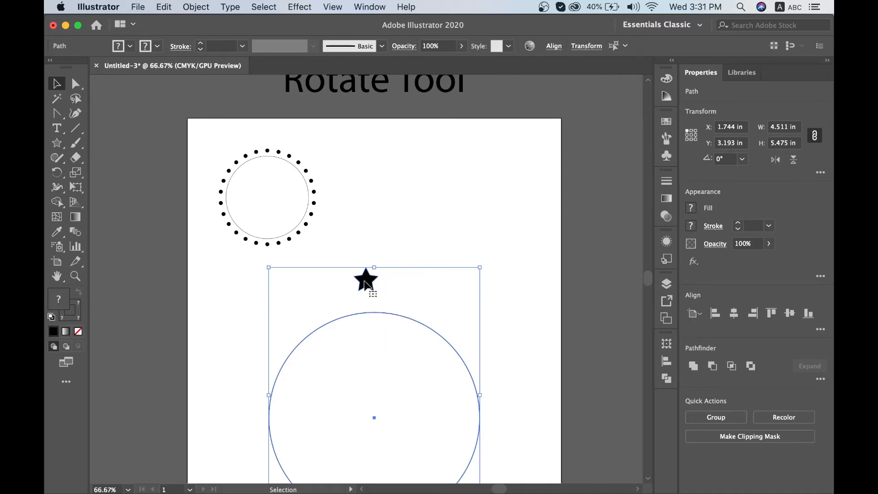
{"action": "left_click", "coordinate": [366, 284]}
{"action": "left_click", "coordinate": [554, 45]}
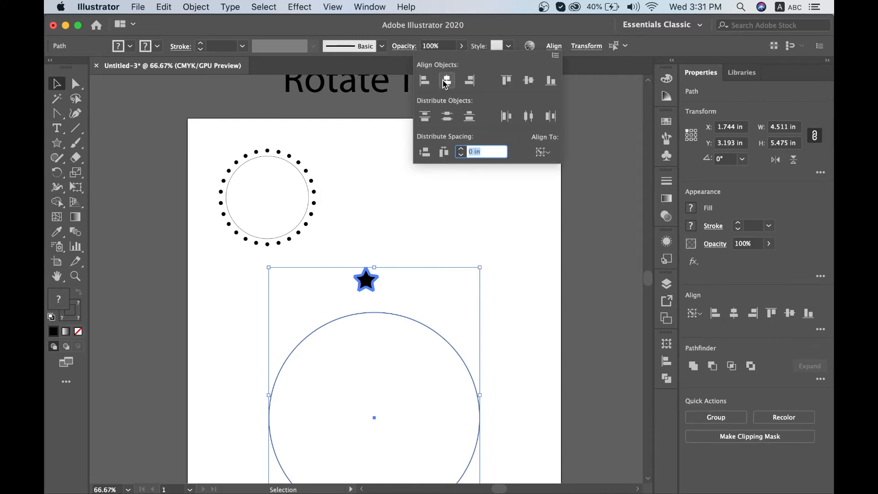
{"action": "left_click", "coordinate": [445, 83]}
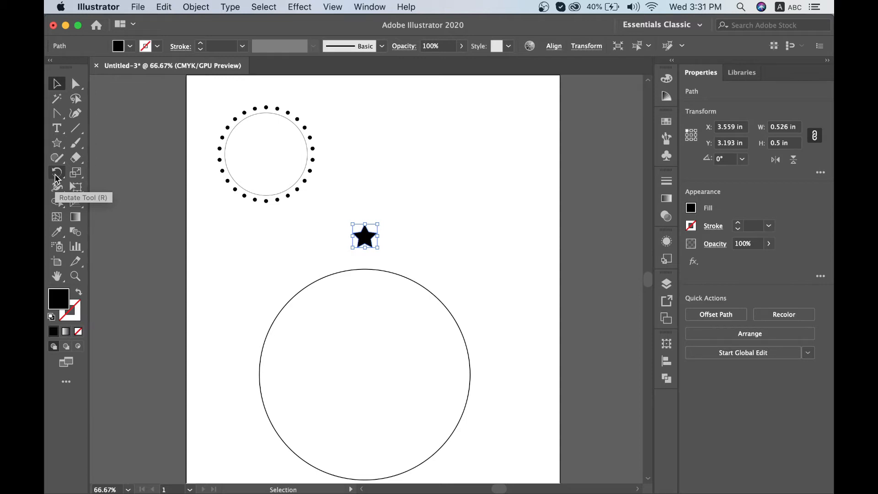
Make a copy of the star rotated by 360/18 degrees about the large circle's centre.
{"action": "left_click", "coordinate": [56, 175]}
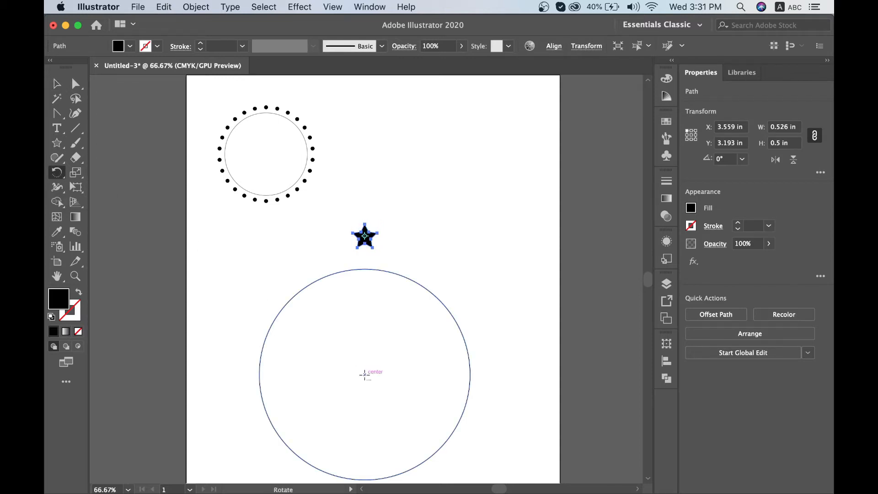
{"action": "left_click", "coordinate": [365, 374], "text": "alt"}
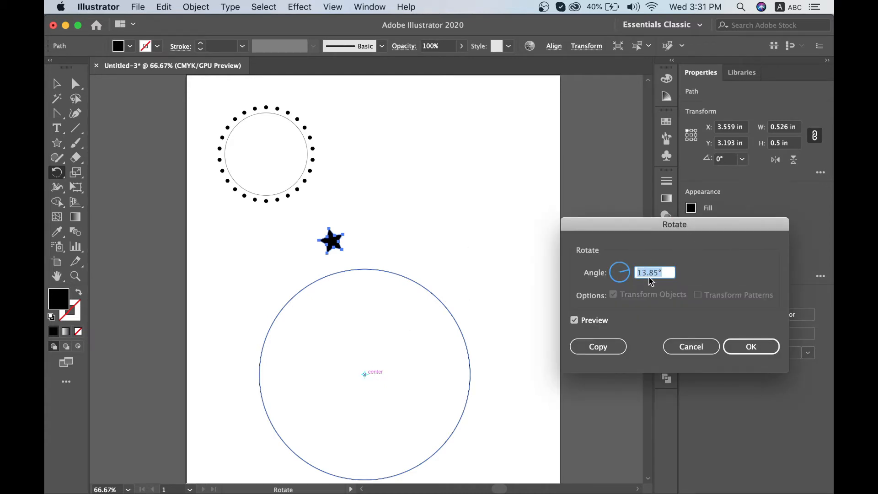
{"action": "type", "text": "36"}
{"action": "type", "text": "0"}
{"action": "type", "text": "-"}
{"action": "key", "text": "BackSpace"}
{"action": "type", "text": "/18"}
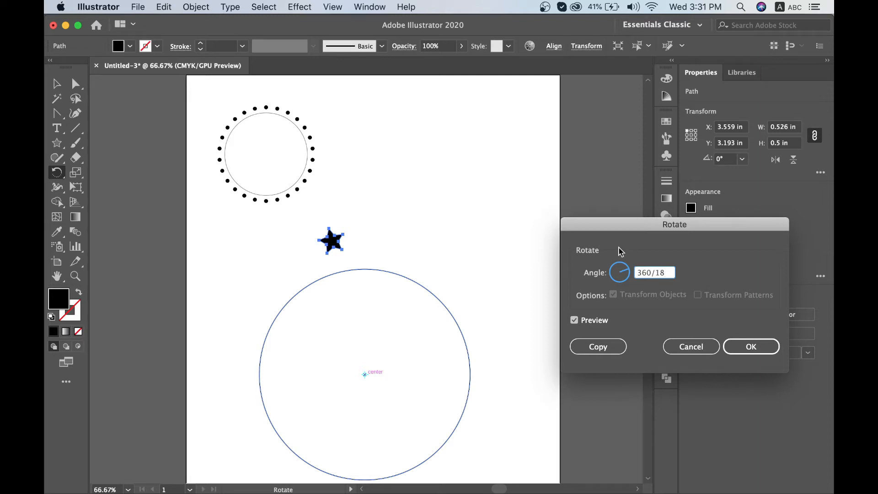
{"action": "left_click", "coordinate": [598, 347]}
Repeat the star's rotated copy until 18 stars surround the circle, and deselect everything.
{"action": "key", "text": "ctrl+d"}
{"action": "key", "text": "ctrl+d"}
{"action": "key", "text": "ctrl+d"}
{"action": "key", "text": "ctrl+d"}
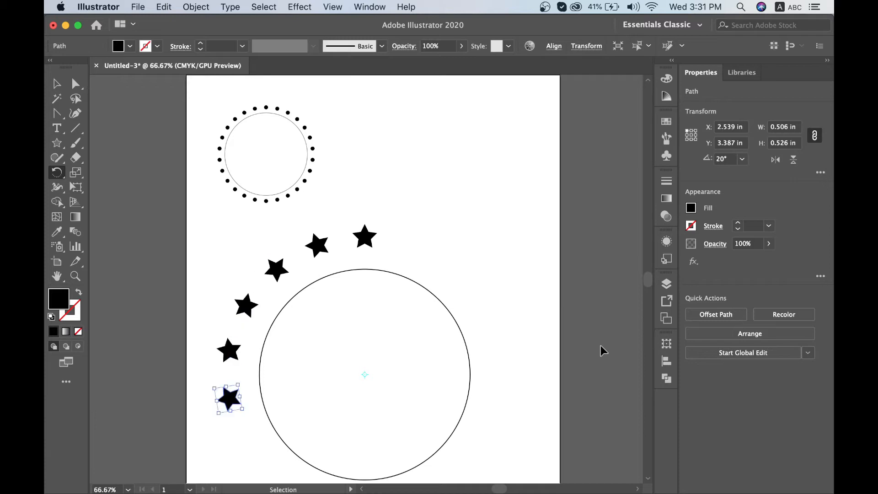
{"action": "key", "text": "ctrl+d"}
{"action": "key", "text": "ctrl+d"}
{"action": "key", "text": "ctrl+d"}
{"action": "key", "text": "ctrl+d"}
{"action": "key", "text": "ctrl+d"}
{"action": "key", "text": "ctrl+d"}
{"action": "key", "text": "ctrl+d"}
{"action": "key", "text": "ctrl+d"}
{"action": "key", "text": "ctrl+d"}
{"action": "key", "text": "ctrl+d"}
{"action": "key", "text": "ctrl+d"}
{"action": "key", "text": "ctrl+d"}
{"action": "key", "text": "v"}
{"action": "left_click", "coordinate": [480, 173]}
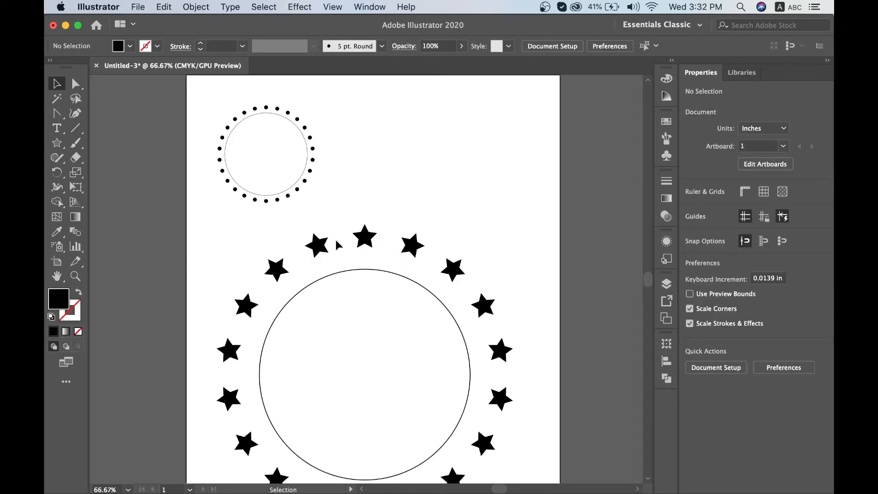
Draw a red dot about 0.17 in wide in the middle of the top star and centre it horizontally on the large circle.
{"action": "key", "text": "super+1"}
{"action": "key", "text": "l"}
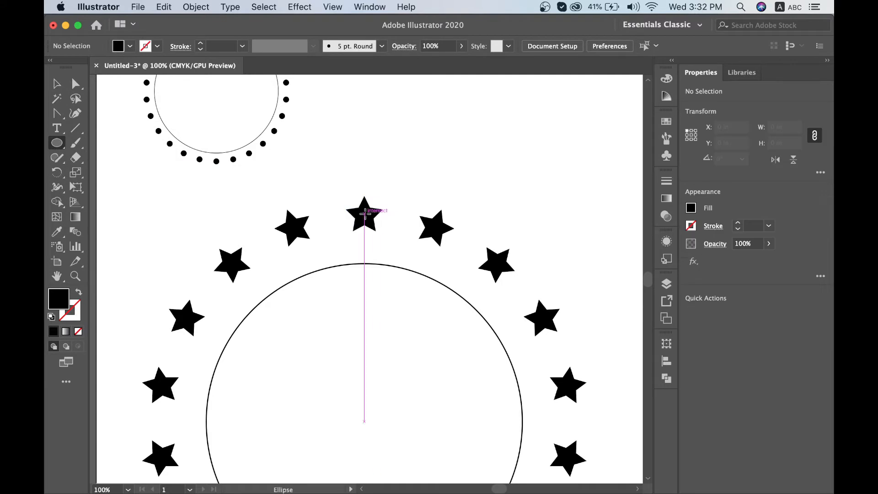
{"action": "left_click_drag", "start_coordinate": [365, 214], "coordinate": [369, 209]}
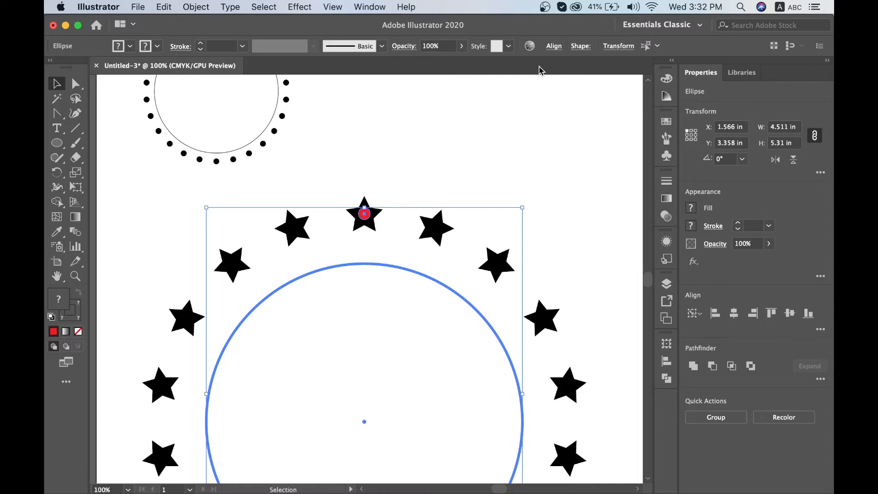
{"action": "left_click", "coordinate": [554, 46]}
{"action": "left_click", "coordinate": [356, 150]}
{"action": "left_click", "coordinate": [327, 158]}
Make a copy of the red dot rotated by 10° about the large circle's centre.
{"action": "left_click", "coordinate": [365, 217]}
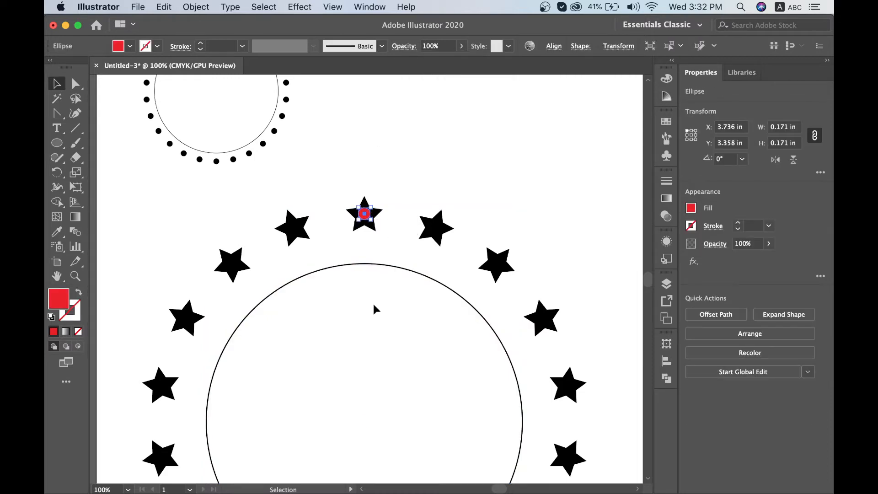
{"action": "scroll", "coordinate": [375, 321], "scroll_direction": "down", "scroll_amount": 3}
{"action": "left_click", "coordinate": [57, 172]}
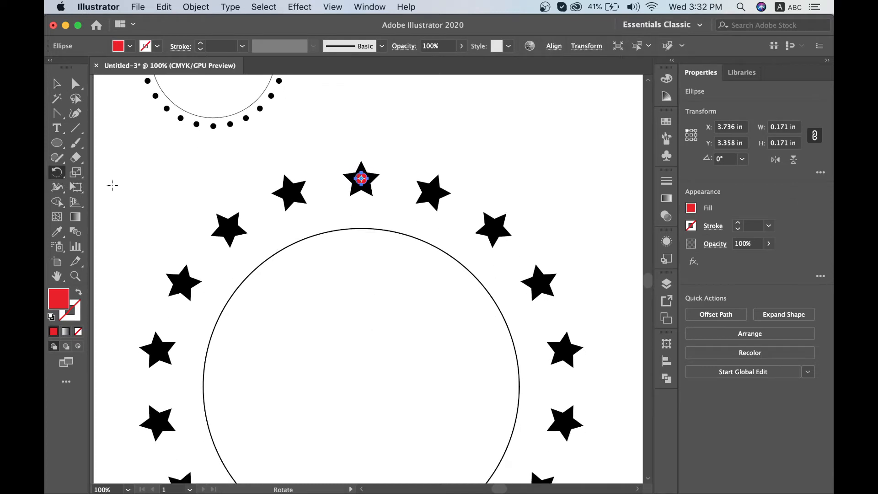
{"action": "left_click", "coordinate": [361, 387], "text": "alt"}
{"action": "type", "text": "10"}
{"action": "left_click", "coordinate": [596, 322]}
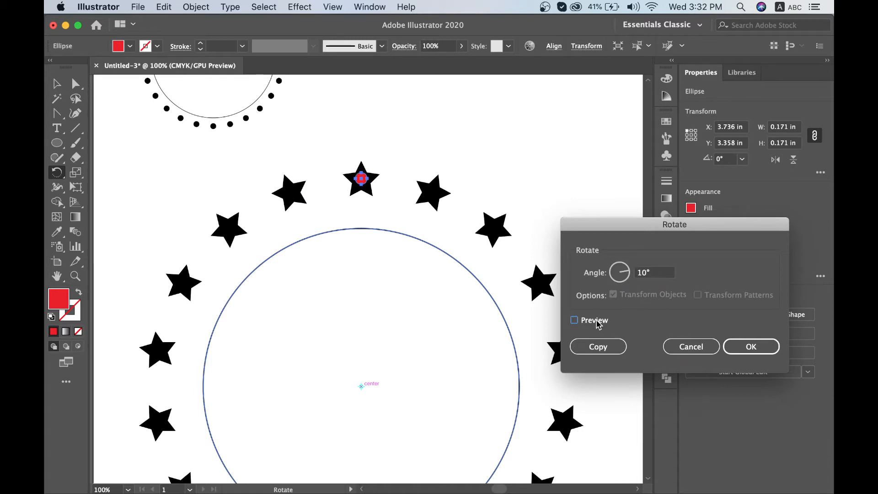
{"action": "left_click", "coordinate": [596, 322]}
{"action": "left_click", "coordinate": [611, 352]}
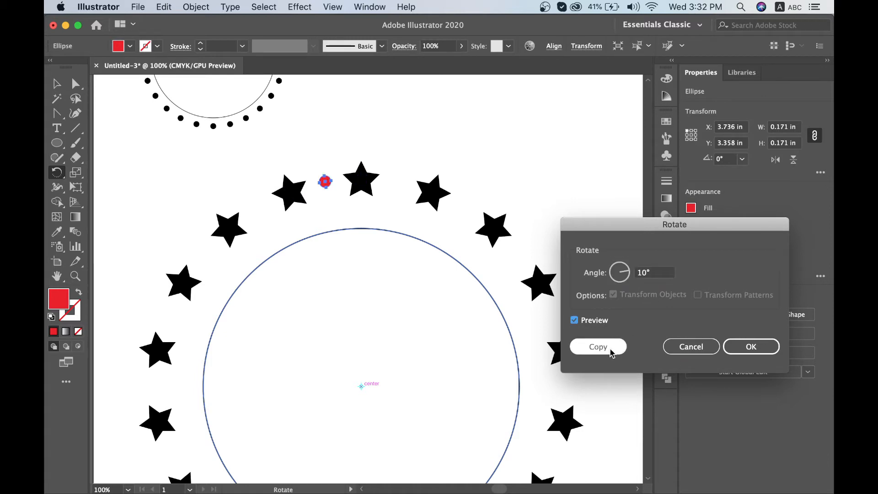
Repeat the red dot's rotated copy until dots sit on and between all the stars around the ring.
{"action": "key", "text": "ctrl+d"}
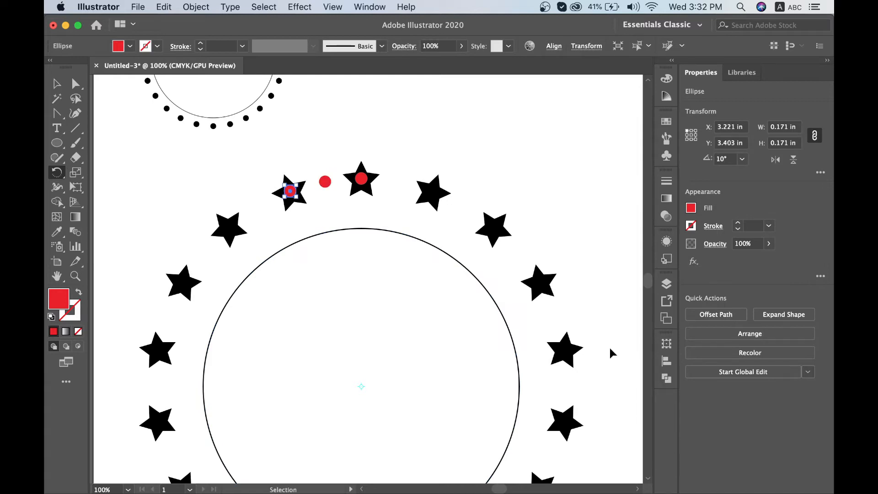
{"action": "key", "text": "ctrl+d"}
{"action": "key", "text": "ctrl+d"}
{"action": "key", "text": "ctrl+d"}
{"action": "key", "text": "ctrl+d"}
{"action": "key", "text": "ctrl+d"}
{"action": "key", "text": "ctrl+d"}
{"action": "key", "text": "ctrl+d"}
{"action": "key", "text": "ctrl+d"}
{"action": "key", "text": "ctrl+d"}
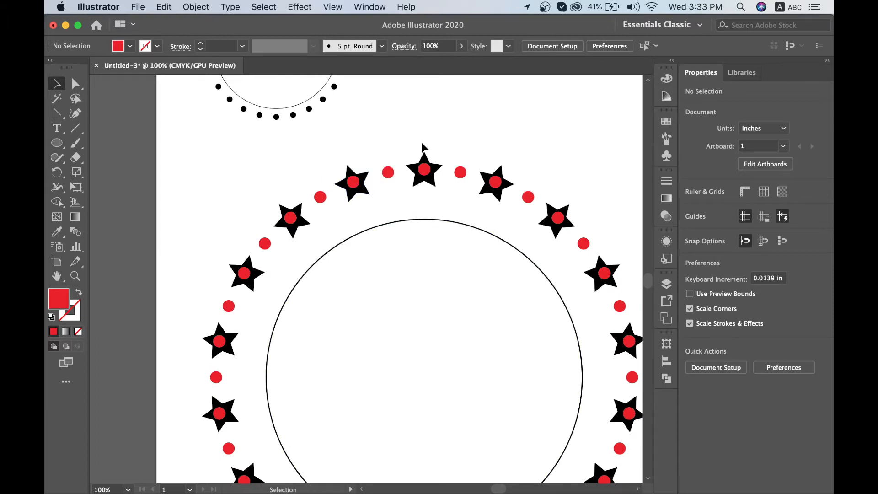
Draw a curved path between the tips of the top star and its left neighbour, and swap its fill and stroke colours.
{"action": "scroll", "coordinate": [369, 149], "scroll_direction": "up", "scroll_amount": 1}
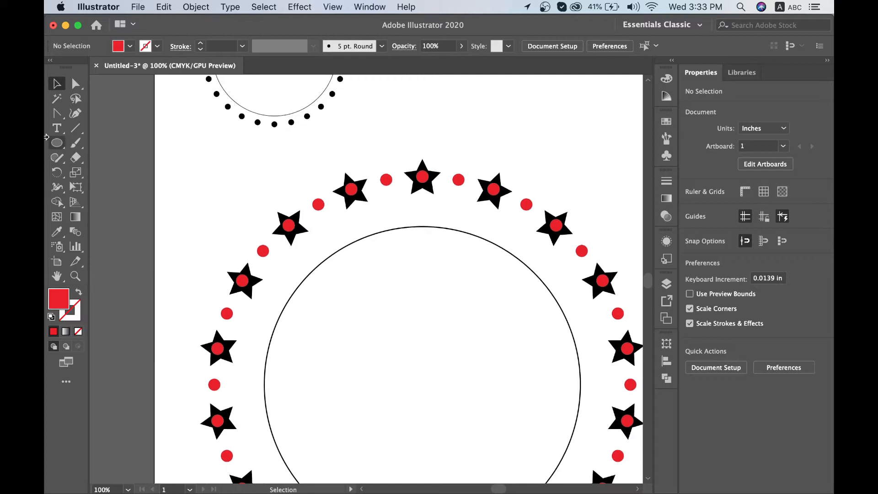
{"action": "left_click", "coordinate": [75, 130]}
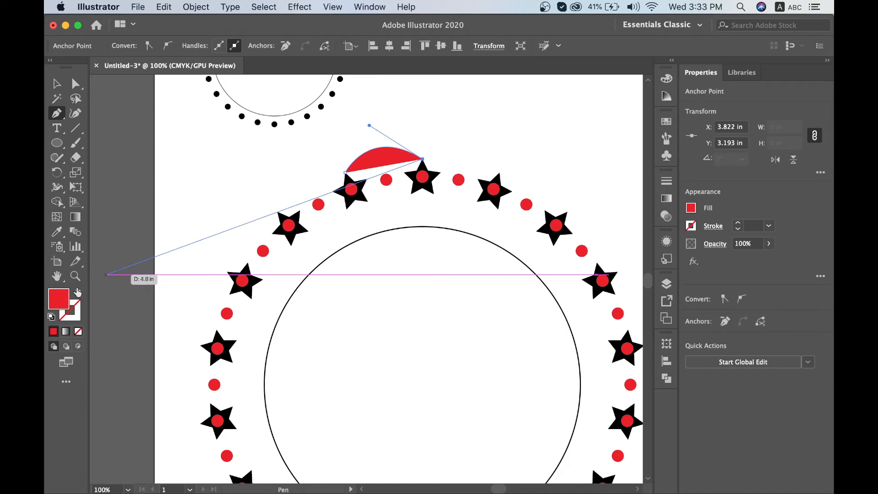
{"action": "left_click", "coordinate": [79, 293]}
{"action": "left_click", "coordinate": [50, 85]}
{"action": "left_click", "coordinate": [195, 167]}
Change the stroke colour of the curve joining the two stars to black.
{"action": "left_click", "coordinate": [418, 155]}
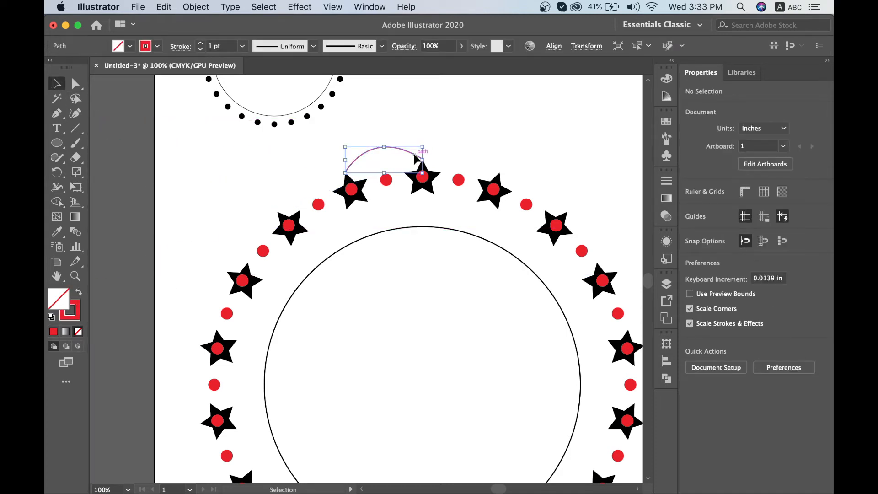
{"action": "left_click", "coordinate": [157, 47]}
{"action": "left_click", "coordinate": [78, 67]}
Reshape the curve between the two stars into a taller arch by raising the curve handle at the top star's tip.
{"action": "key", "text": "super+equal"}
{"action": "key", "text": "super+equal"}
{"action": "key", "text": "Down"}
{"action": "key", "text": "Down"}
{"action": "left_click", "coordinate": [77, 85]}
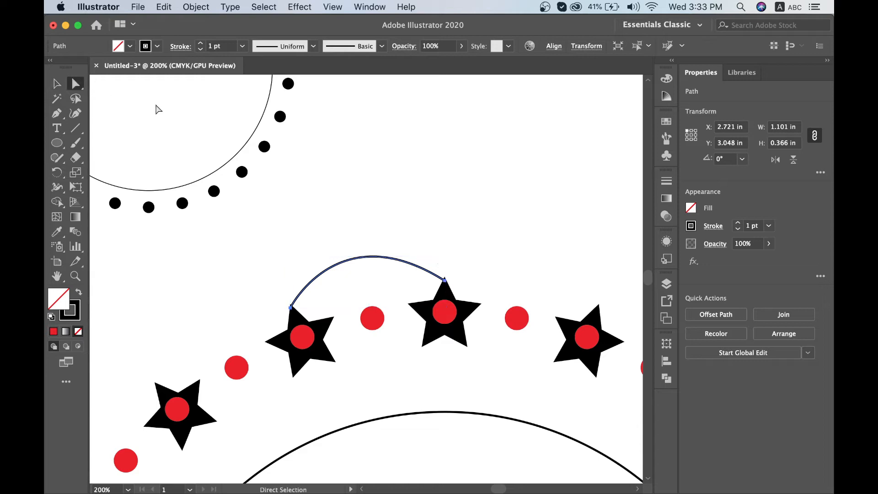
{"action": "left_click", "coordinate": [444, 280]}
{"action": "mouse_move", "coordinate": [339, 214]}
{"action": "left_mouse_down"}
{"action": "mouse_move", "coordinate": [344, 201]}
{"action": "mouse_move", "coordinate": [339, 208]}
{"action": "left_mouse_up"}
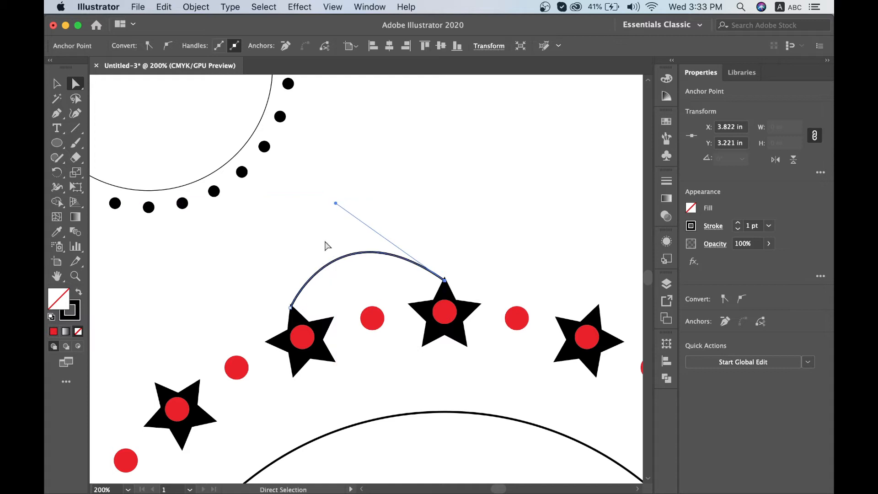
{"action": "left_click", "coordinate": [291, 308]}
{"action": "left_click", "coordinate": [57, 84]}
{"action": "key", "text": "super+equal"}
{"action": "left_click", "coordinate": [381, 203]}
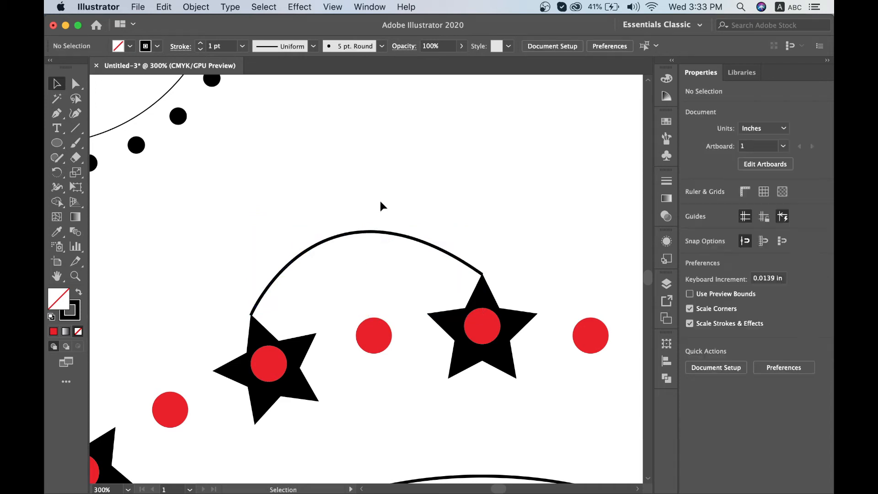
{"action": "left_click", "coordinate": [324, 243]}
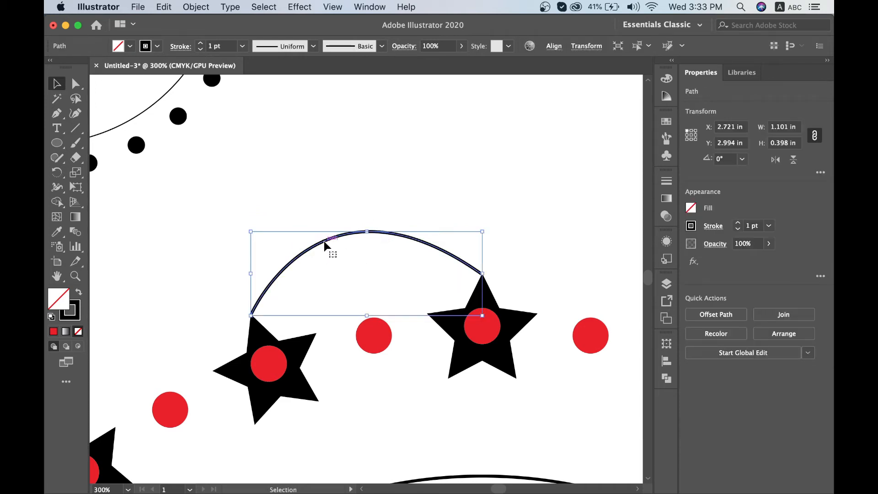
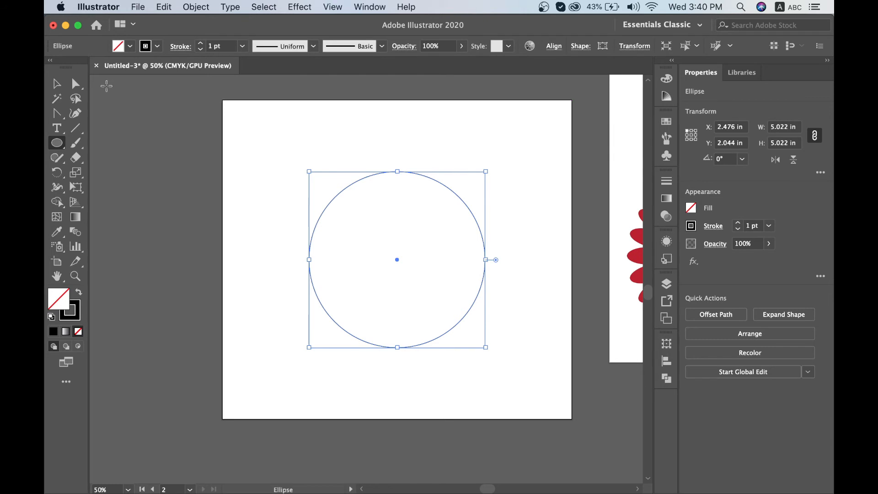
Duplicate the circle on the second artboard and enlarge the copy to about 6.47 in wide.
{"action": "left_click", "coordinate": [448, 170]}
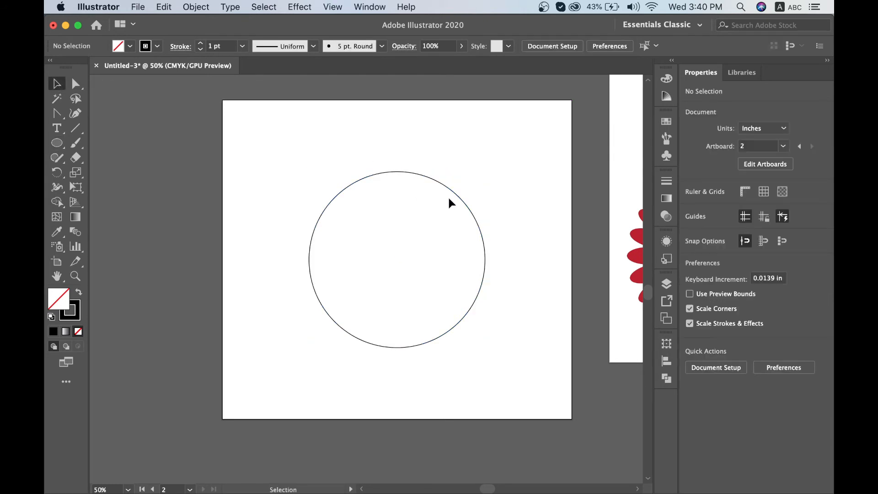
{"action": "left_click", "coordinate": [464, 205]}
{"action": "left_click_drag", "start_coordinate": [464, 205], "coordinate": [403, 173], "text": "alt"}
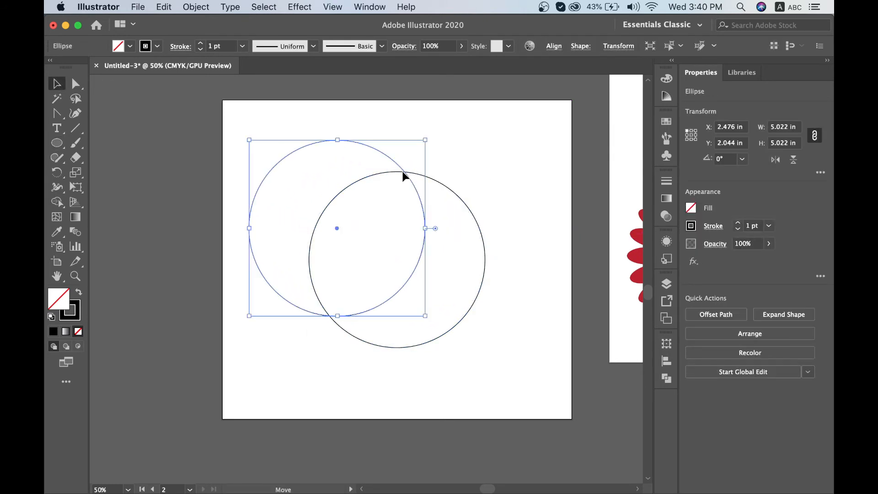
{"action": "left_click_drag", "start_coordinate": [425, 316], "coordinate": [511, 367]}
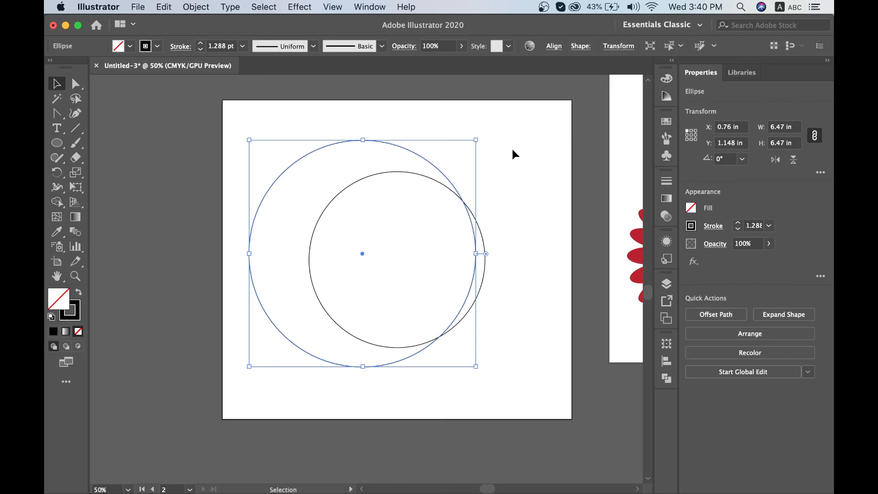
Select both circles and centre them horizontally and vertically on the artboard.
{"action": "left_click_drag", "start_coordinate": [512, 131], "coordinate": [430, 224]}
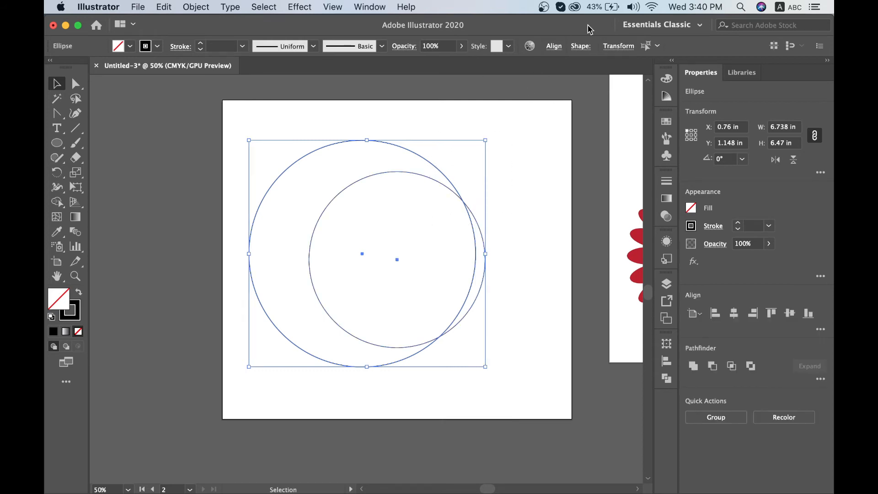
{"action": "left_click", "coordinate": [554, 45]}
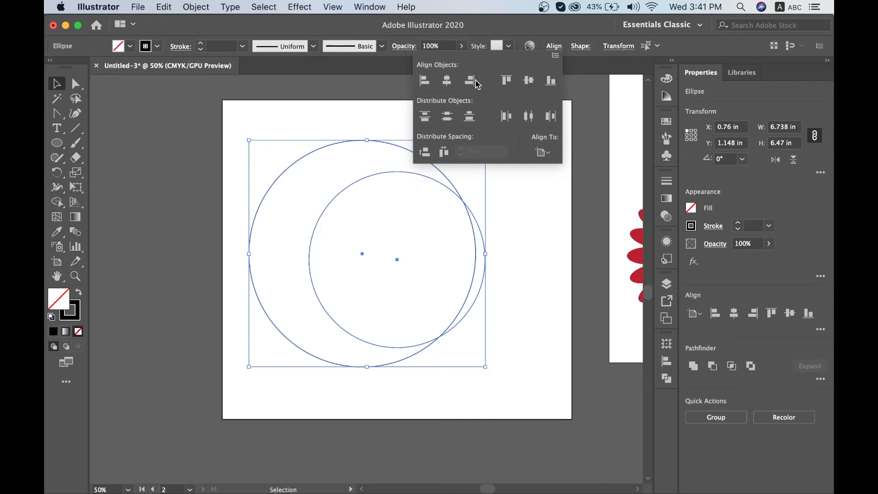
{"action": "left_click", "coordinate": [447, 81]}
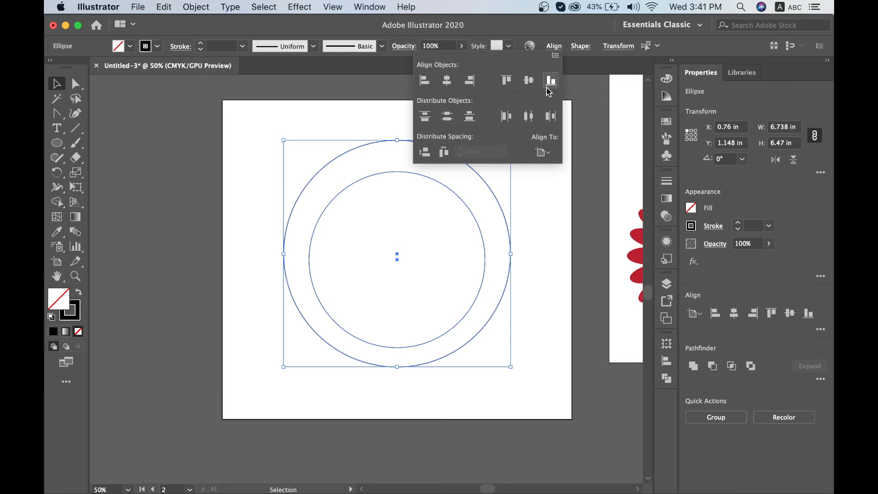
{"action": "left_click", "coordinate": [533, 85]}
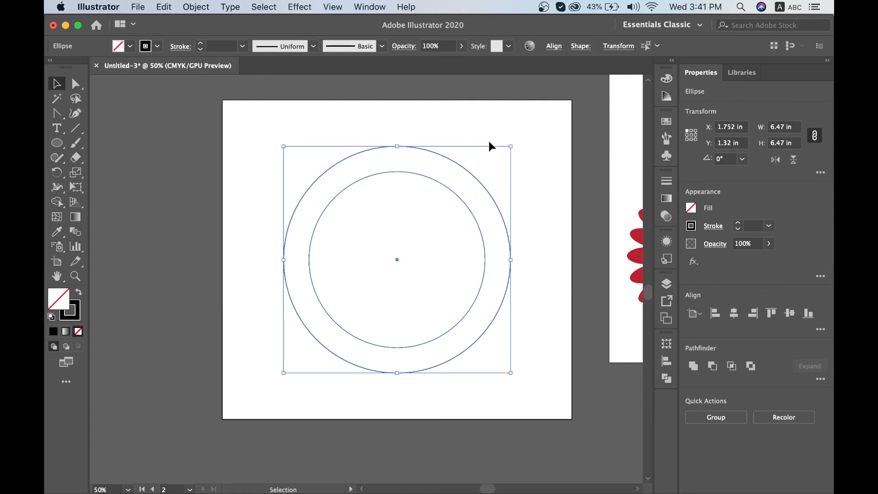
Set the inner circle as the key object, centre the outer circle on it vertically and horizontally, and deselect both.
{"action": "left_click", "coordinate": [554, 46]}
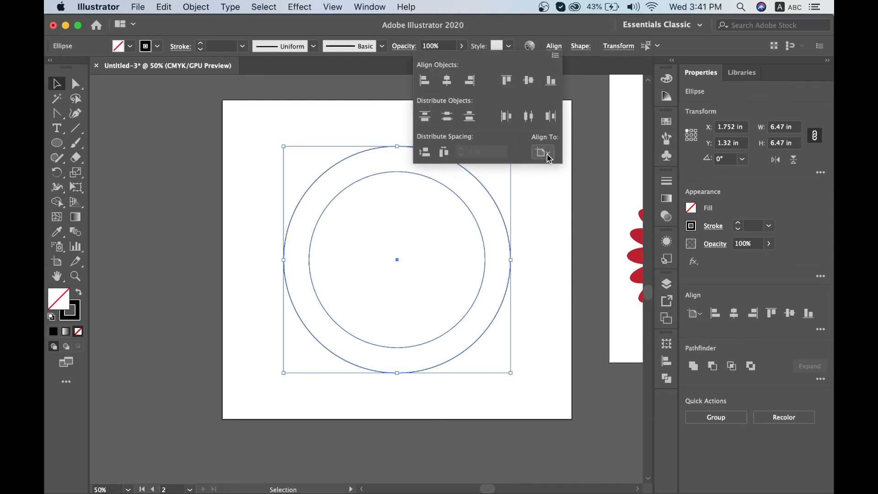
{"action": "left_click", "coordinate": [544, 152]}
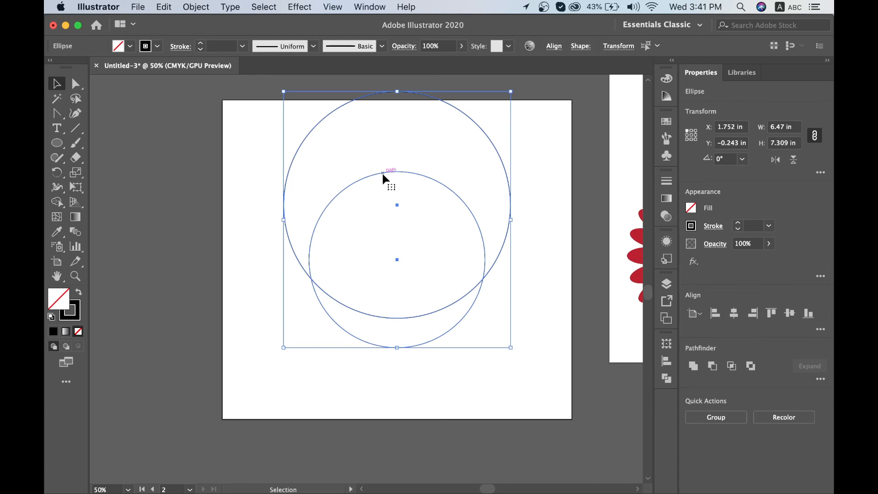
{"action": "left_click", "coordinate": [383, 175]}
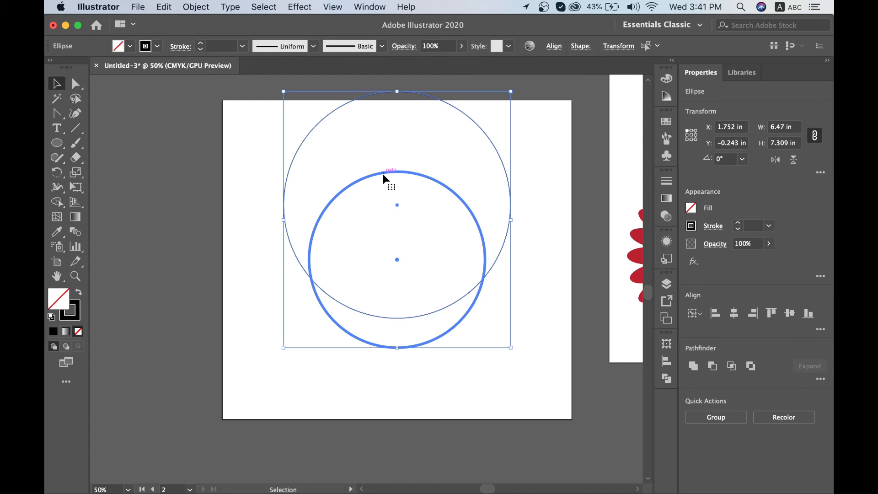
{"action": "left_click", "coordinate": [554, 46]}
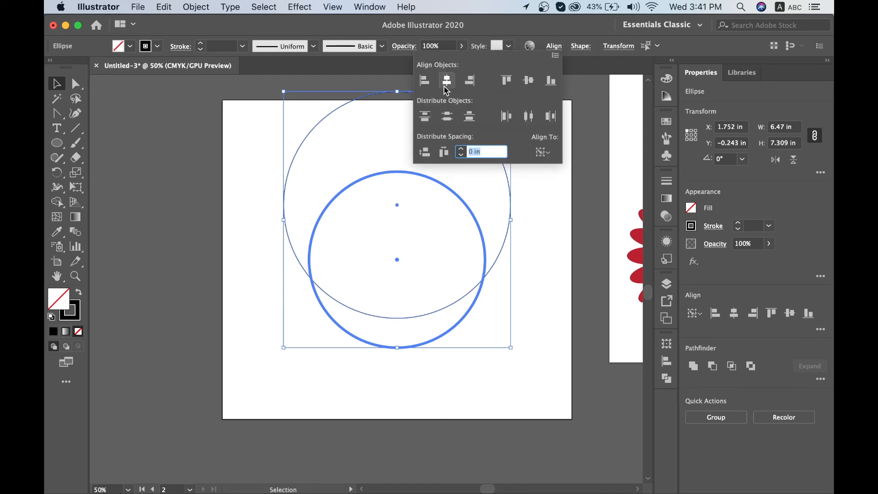
{"action": "left_click", "coordinate": [447, 82]}
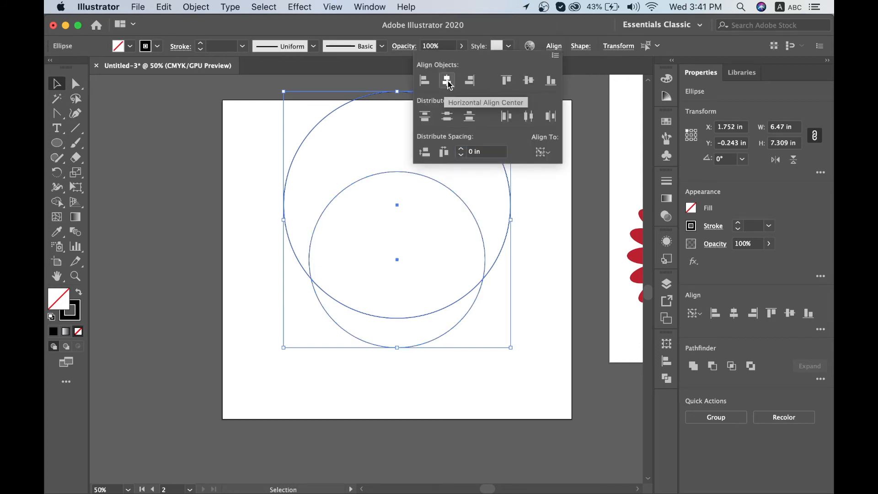
{"action": "key", "text": "super+z"}
{"action": "left_click", "coordinate": [529, 82]}
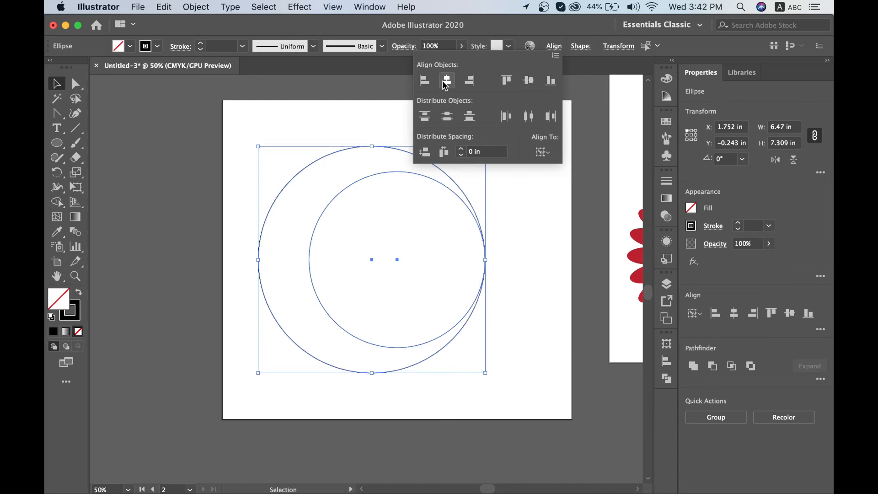
{"action": "left_click", "coordinate": [446, 83]}
{"action": "left_click", "coordinate": [303, 110]}
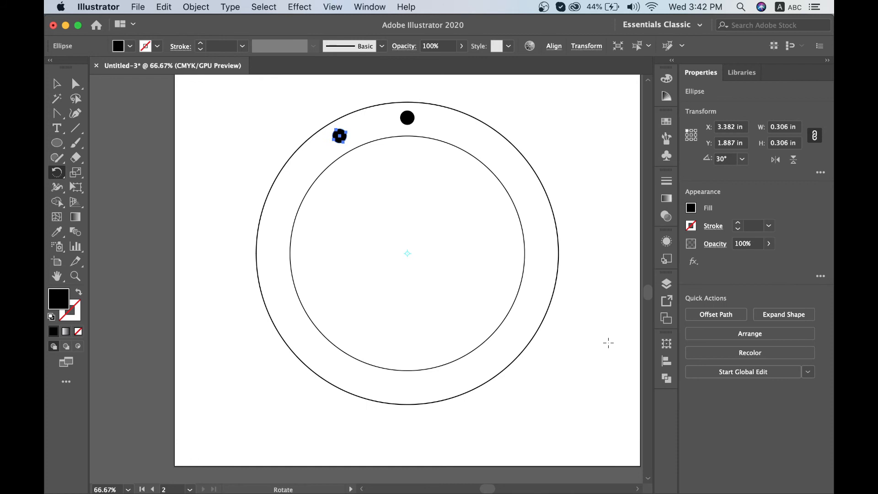
Repeat the black dot's rotated copy until 12 dots fill the ring between the circles, and deselect everything.
{"action": "key", "text": "super+d"}
{"action": "key", "text": "super+d"}
{"action": "key", "text": "super+d"}
{"action": "key", "text": "super+d"}
{"action": "key", "text": "super+d"}
{"action": "key", "text": "super+d"}
{"action": "key", "text": "super+d"}
{"action": "key", "text": "super+d"}
{"action": "key", "text": "super+d"}
{"action": "key", "text": "super+d"}
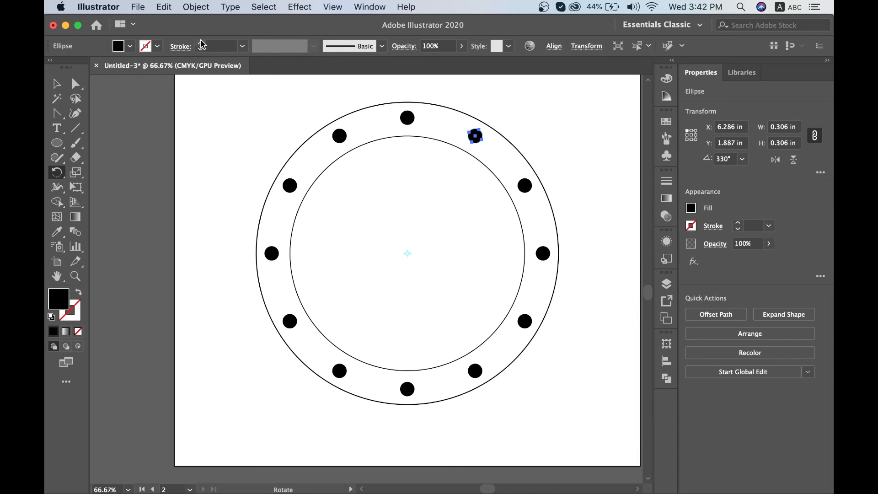
{"action": "left_click", "coordinate": [56, 84]}
{"action": "left_click", "coordinate": [224, 139]}
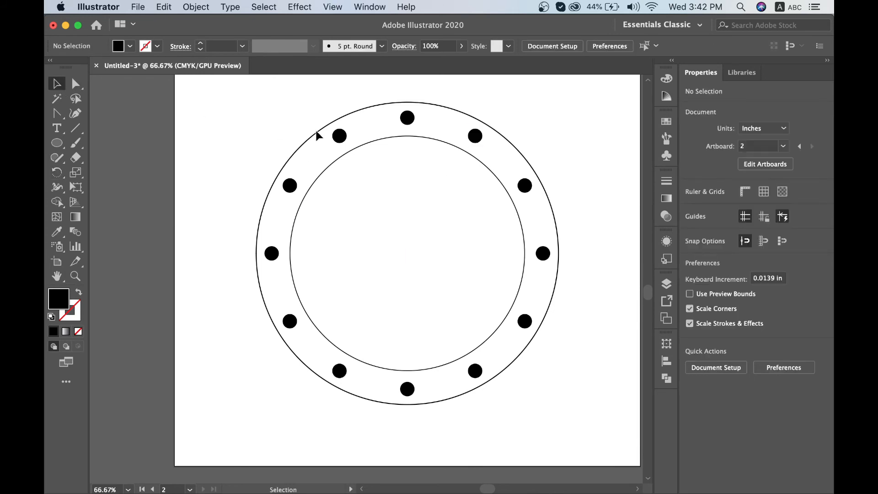
Add the text 12 at about 36 pt inside the inner circle, just below the top dot.
{"action": "left_click", "coordinate": [57, 128]}
{"action": "left_click", "coordinate": [396, 158]}
{"action": "type", "text": "12"}
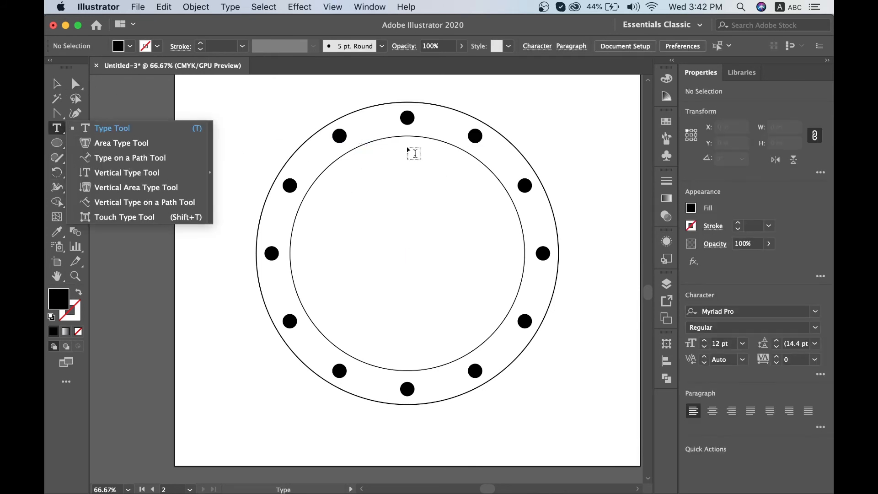
{"action": "key", "text": "Escape"}
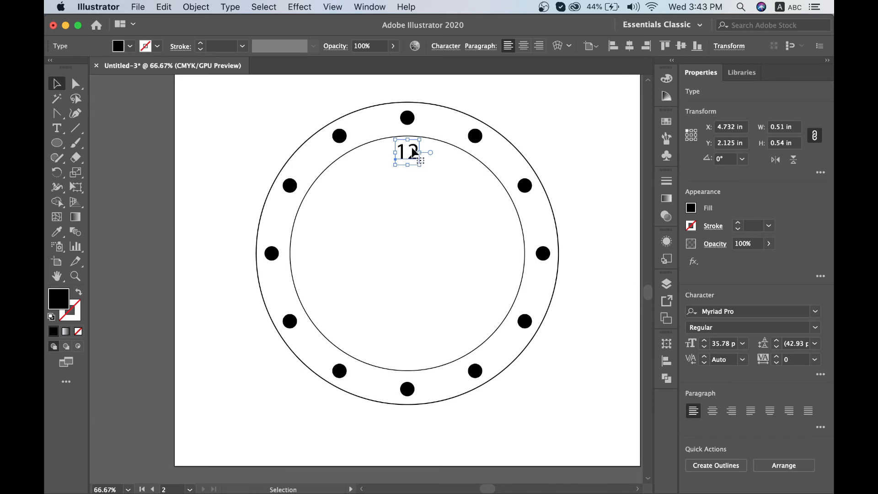
Make a copy of the numeral 12 rotated by 30° about the circles' centre.
{"action": "key", "text": "r"}
{"action": "left_click", "coordinate": [406, 253], "text": "alt"}
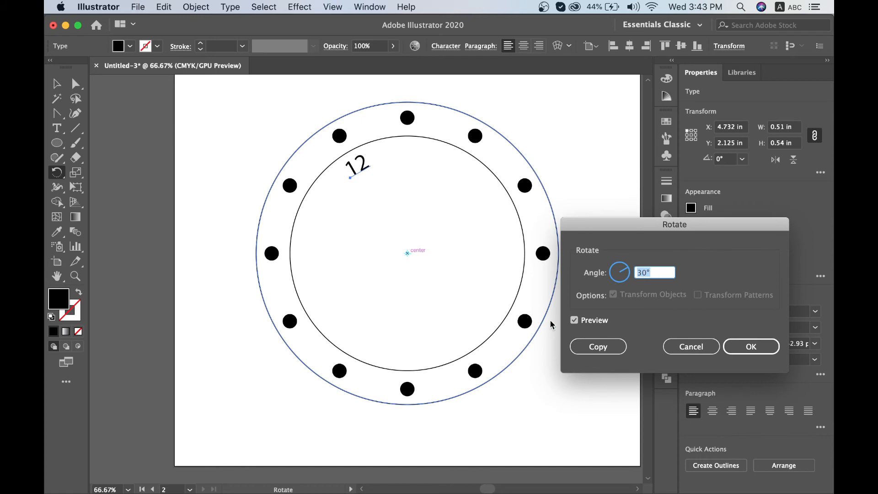
{"action": "left_click", "coordinate": [596, 346]}
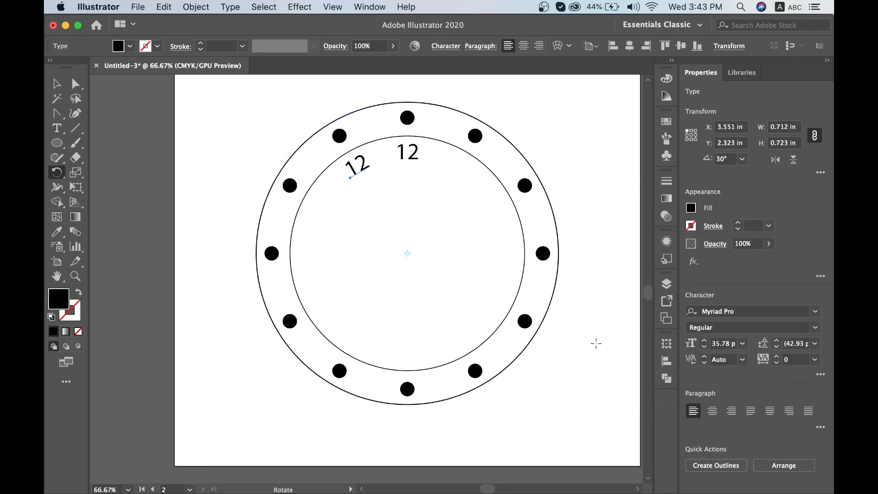
Repeat the numeral's rotated copy until there is a numeral beside each of the 12 dots.
{"action": "key", "text": "super+d"}
{"action": "key", "text": "super+d"}
{"action": "key", "text": "super+d"}
{"action": "key", "text": "super+d"}
{"action": "key", "text": "super+d"}
{"action": "key", "text": "super+d"}
{"action": "key", "text": "super+d"}
{"action": "key", "text": "super+d"}
{"action": "key", "text": "super+d"}
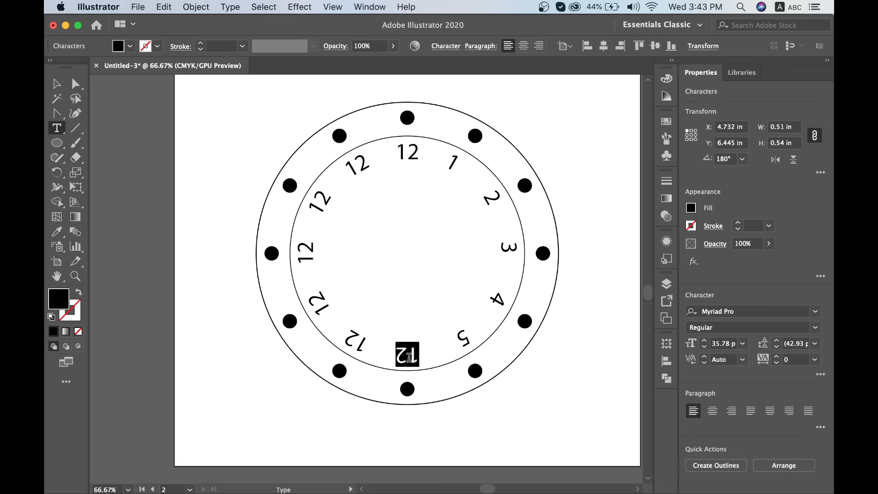
Replace the numeral at the six o'clock position with 6 and the one at seven o'clock with 7.
{"action": "type", "text": "6"}
{"action": "double_click", "coordinate": [357, 341]}
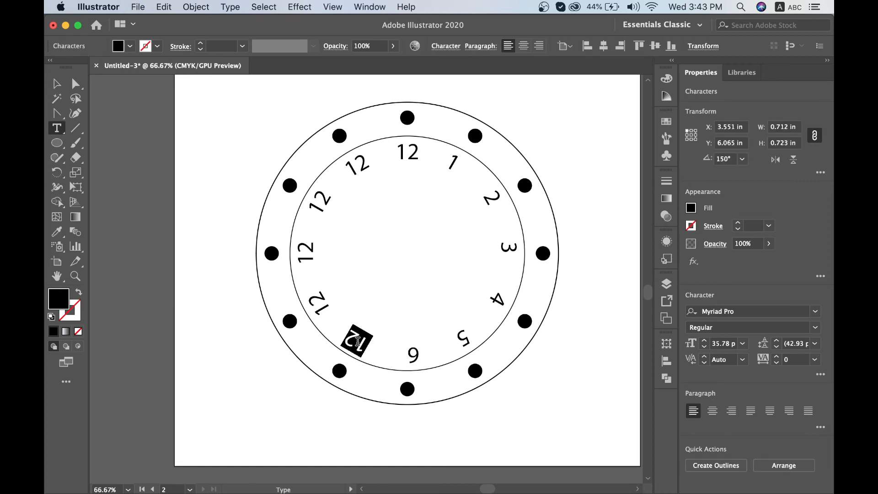
{"action": "type", "text": "7"}
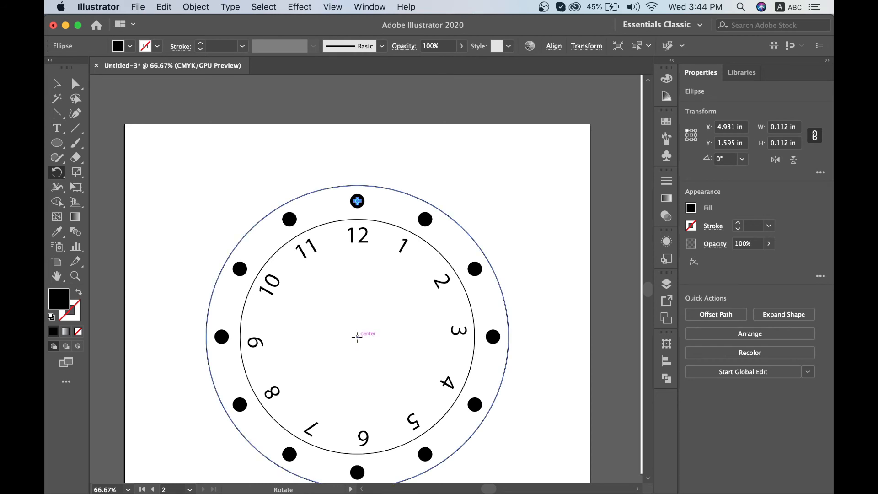
Make a copy of the small dot on the top hour dot, rotated by 5° about the circles' centre.
{"action": "left_click", "coordinate": [357, 336], "text": "alt"}
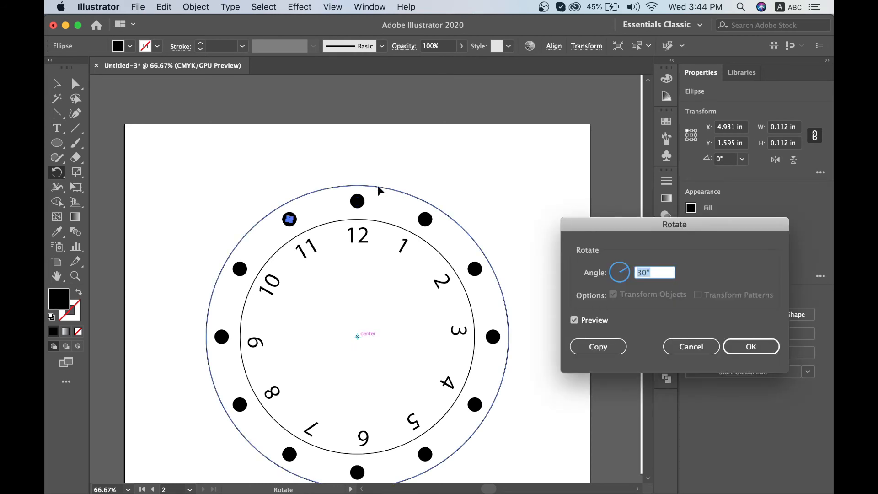
{"action": "type", "text": "5"}
{"action": "left_click", "coordinate": [602, 323]}
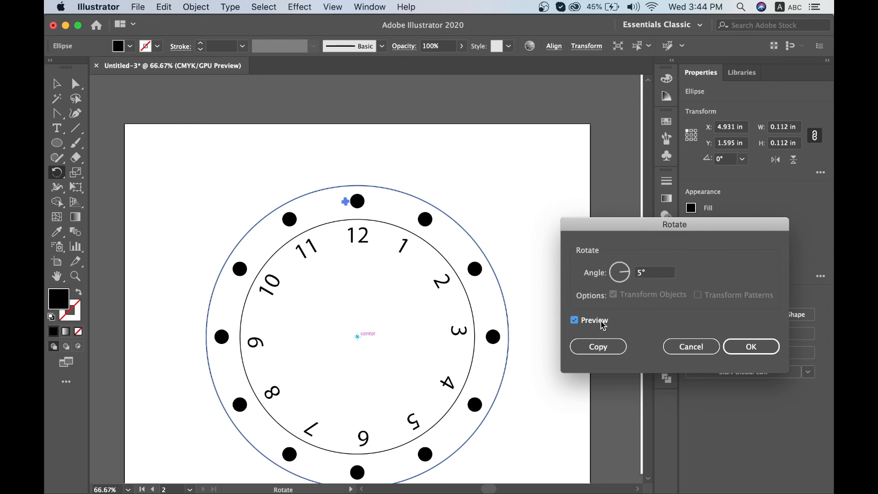
{"action": "left_click", "coordinate": [603, 322]}
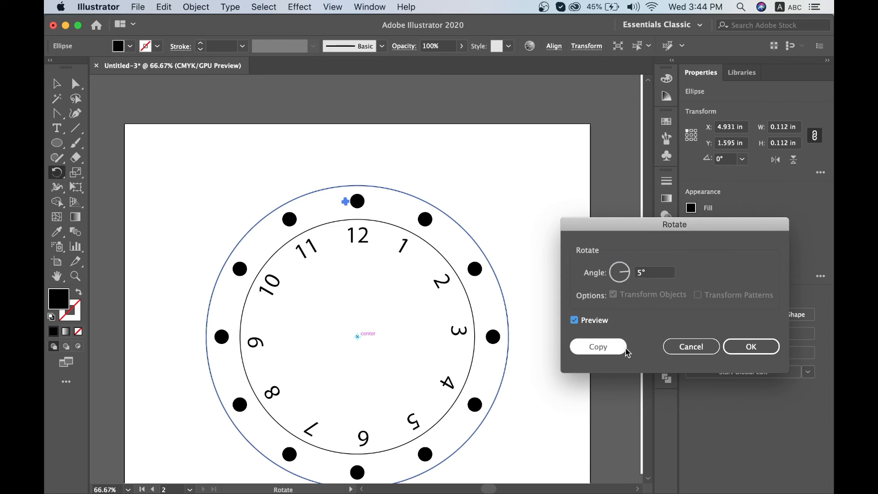
{"action": "left_click", "coordinate": [598, 346]}
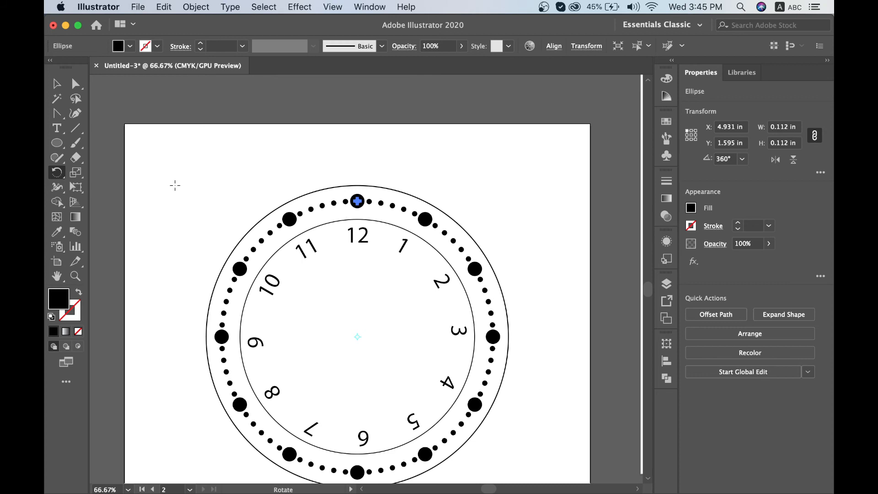
Deselect the dot and delete the leftover stroked shape near the clock face.
{"action": "left_click", "coordinate": [57, 83]}
{"action": "left_click", "coordinate": [288, 150]}
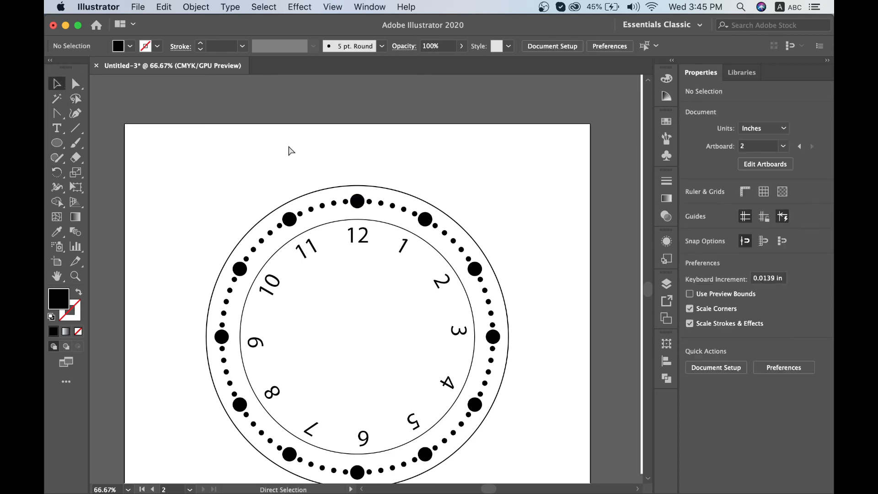
{"action": "key", "text": "super+equal"}
{"action": "key", "text": "super+equal"}
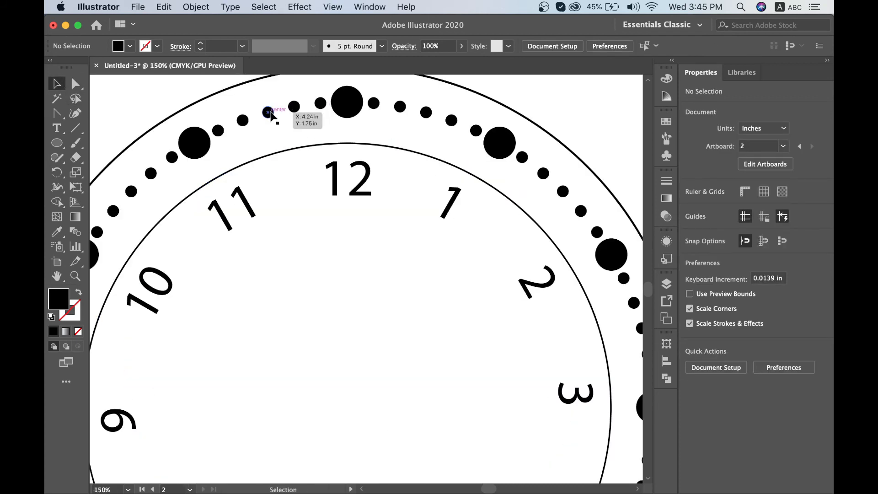
{"action": "key", "text": "super+minus"}
{"action": "key", "text": "super+minus"}
{"action": "key", "text": "super+minus"}
{"action": "key", "text": "super+minus"}
{"action": "scroll", "coordinate": [266, 179], "scroll_direction": "up", "scroll_amount": 2}
{"action": "left_click", "coordinate": [372, 176]}
{"action": "key", "text": "Delete"}
{"action": "scroll", "coordinate": [265, 179], "scroll_direction": "down", "scroll_amount": 3}
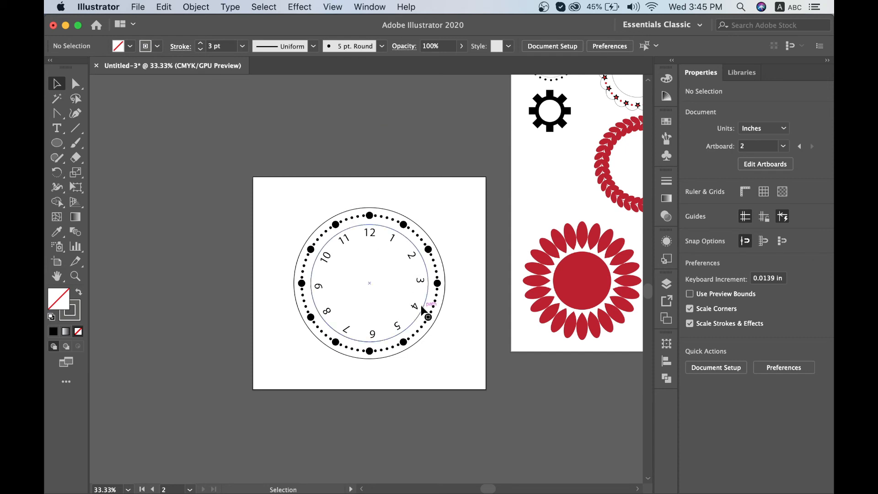
Draw a circle about 3.32 in in diameter from the clock's centre, inside the ring of numerals.
{"action": "key", "text": "super+equal"}
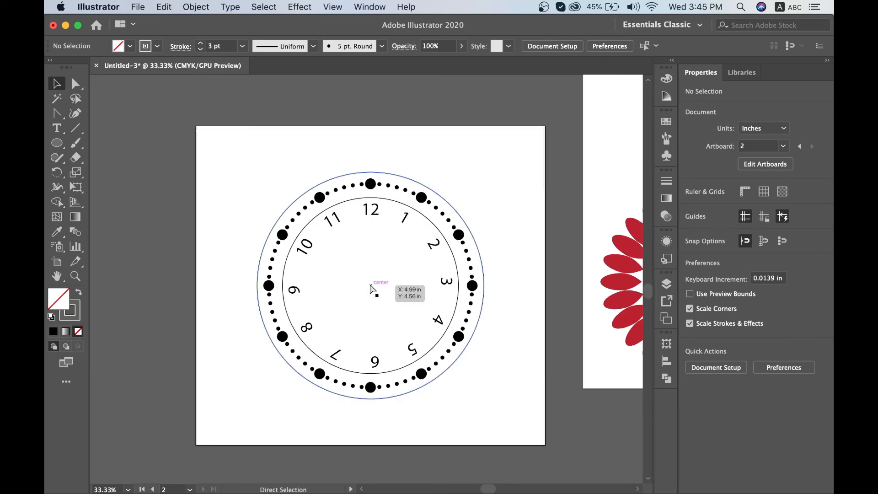
{"action": "key", "text": "super+equal"}
{"action": "key", "text": "l"}
{"action": "mouse_move", "coordinate": [375, 294]}
{"action": "left_mouse_down"}
{"action": "mouse_move", "coordinate": [394, 206]}
{"action": "mouse_move", "coordinate": [394, 216]}
{"action": "left_mouse_up"}
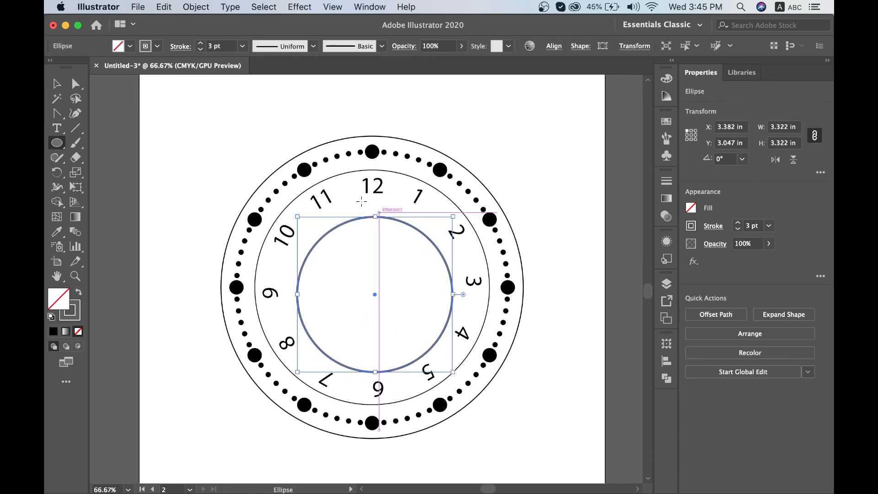
Align the new inner circle horizontally and vertically to the centre of the circle around the numerals.
{"action": "key", "text": "v"}
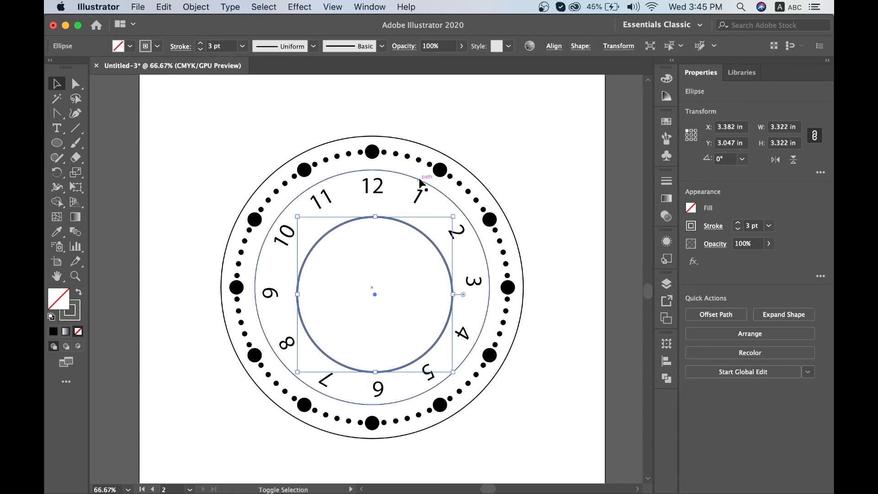
{"action": "left_click", "coordinate": [418, 180], "text": "shift"}
{"action": "left_click", "coordinate": [418, 180]}
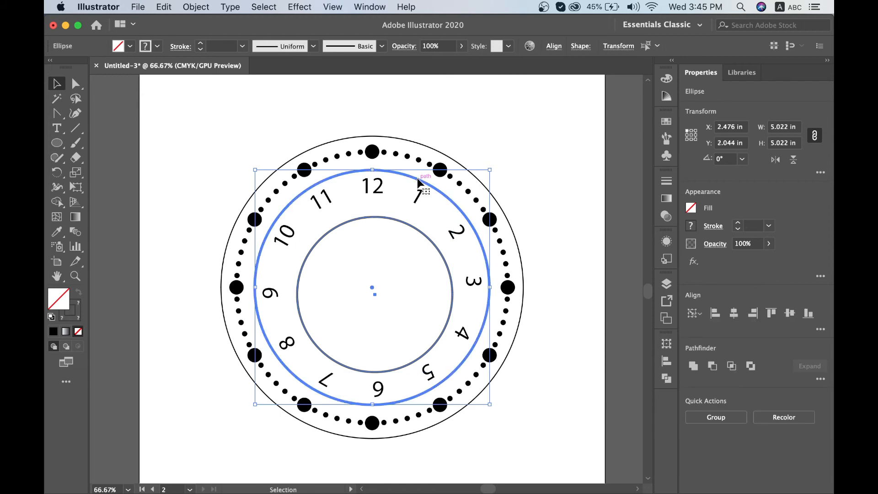
{"action": "left_click", "coordinate": [554, 45]}
{"action": "left_click", "coordinate": [452, 81]}
{"action": "left_click", "coordinate": [530, 82]}
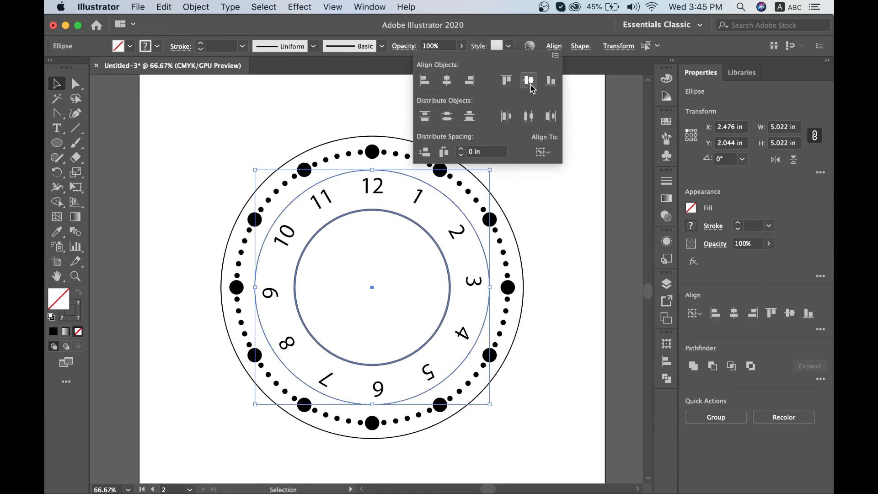
{"action": "left_click", "coordinate": [579, 229]}
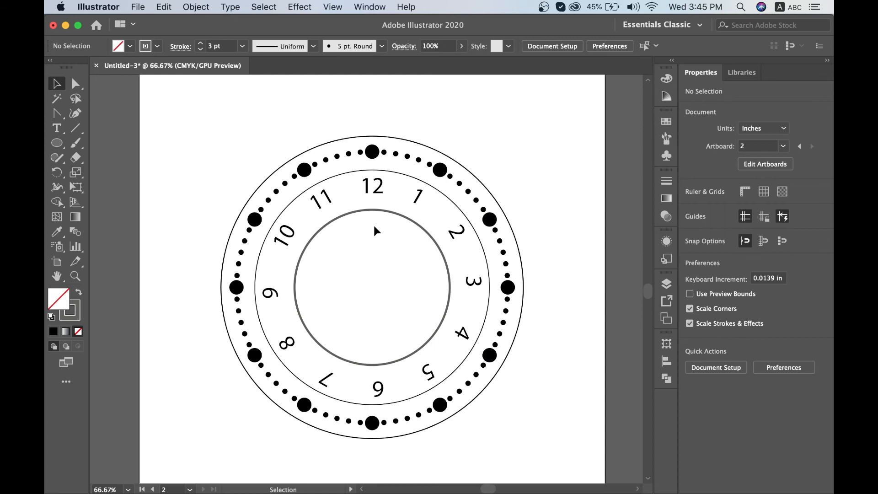
Remove the circle around the numerals and group all twelve numerals, including the 12.
{"action": "left_click", "coordinate": [334, 176]}
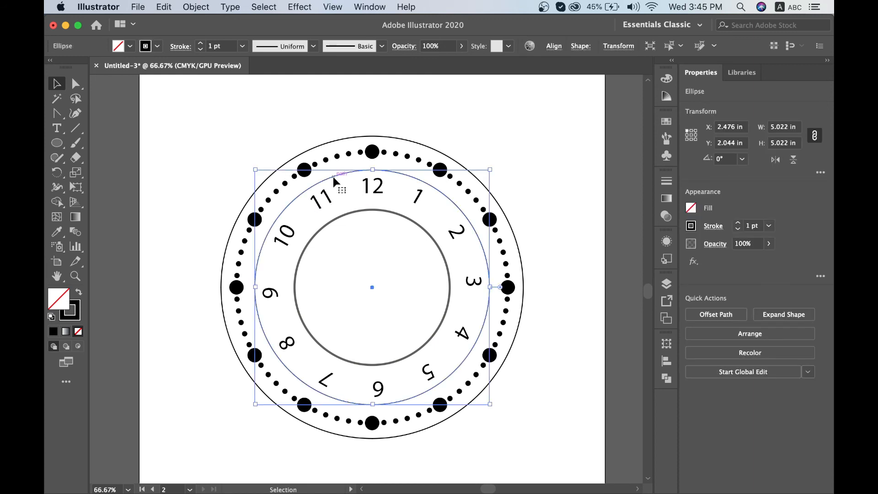
{"action": "left_click", "coordinate": [423, 194]}
{"action": "left_click_drag", "start_coordinate": [259, 183], "coordinate": [247, 177]}
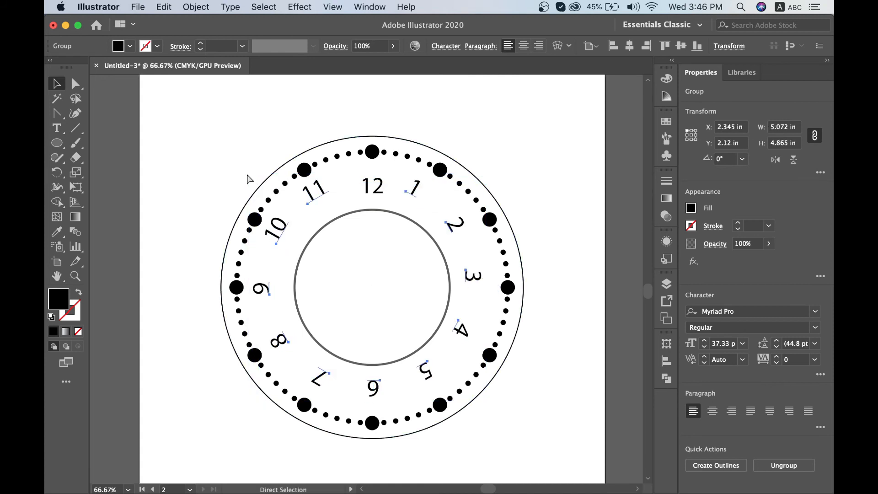
{"action": "key", "text": "super+z"}
{"action": "left_click", "coordinate": [372, 190], "text": "shift"}
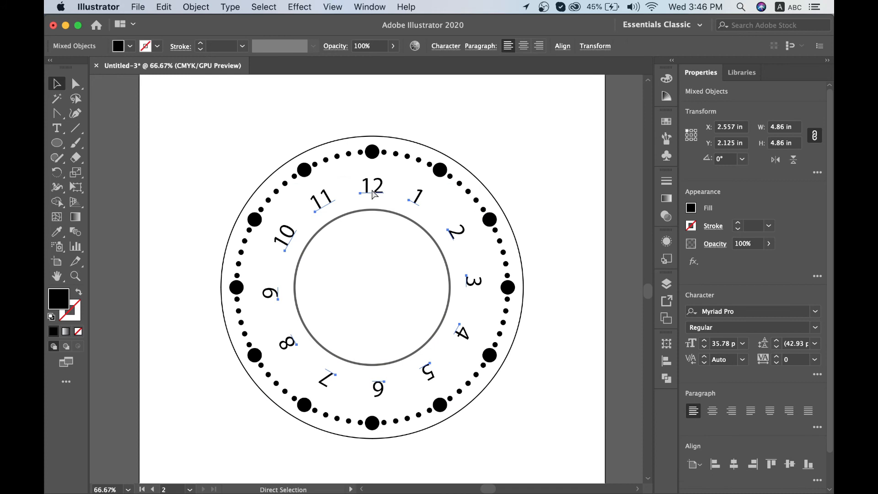
{"action": "key", "text": "super+g"}
Enlarge the numeral group slightly and centre it horizontally and vertically on the outer circle.
{"action": "left_click_drag", "start_coordinate": [258, 173], "coordinate": [255, 170]}
{"action": "left_click", "coordinate": [432, 147], "text": "shift"}
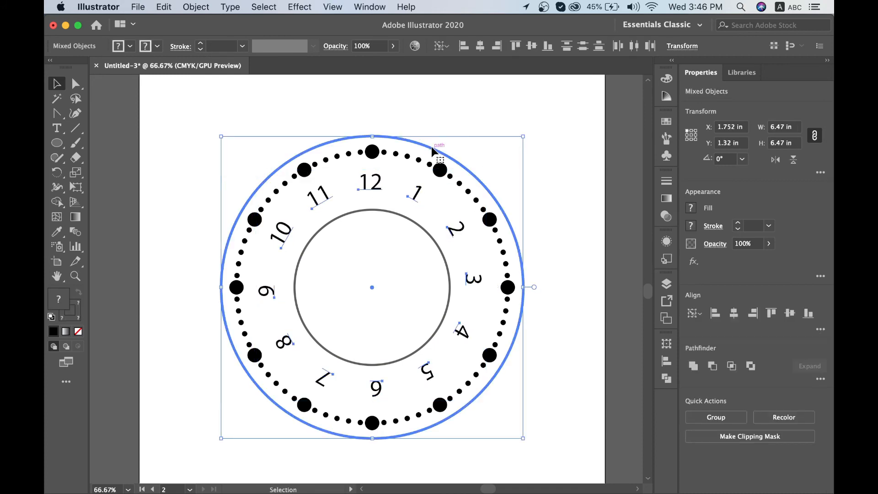
{"action": "left_click", "coordinate": [480, 46]}
{"action": "left_click", "coordinate": [532, 46]}
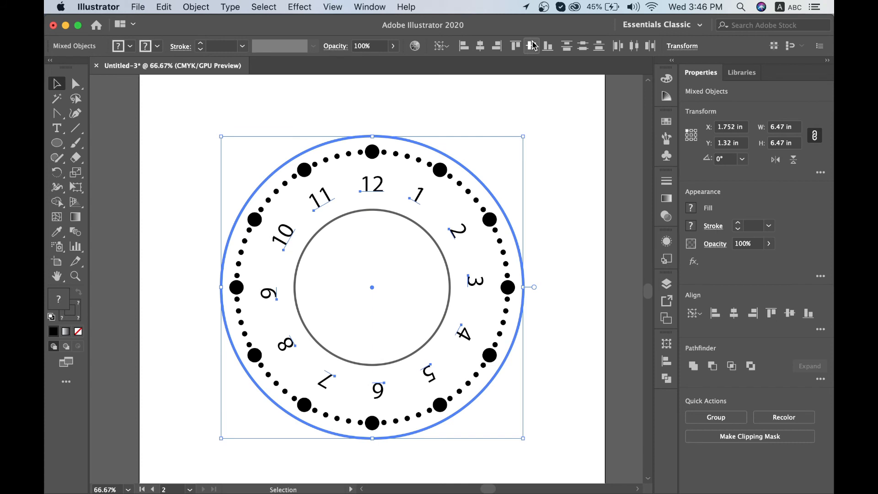
{"action": "left_click", "coordinate": [493, 117]}
Give the inner circle a black stroke with a weight of 2 pt.
{"action": "left_click", "coordinate": [396, 216]}
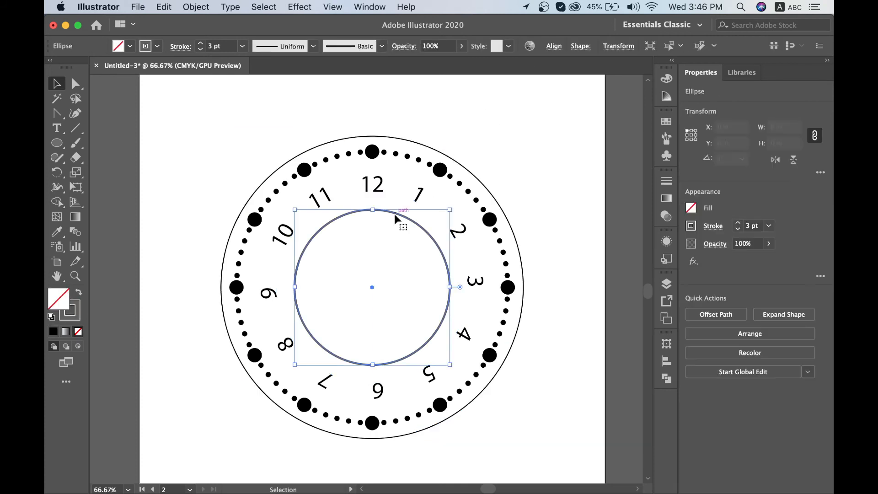
{"action": "left_click", "coordinate": [130, 46]}
{"action": "left_click", "coordinate": [78, 67]}
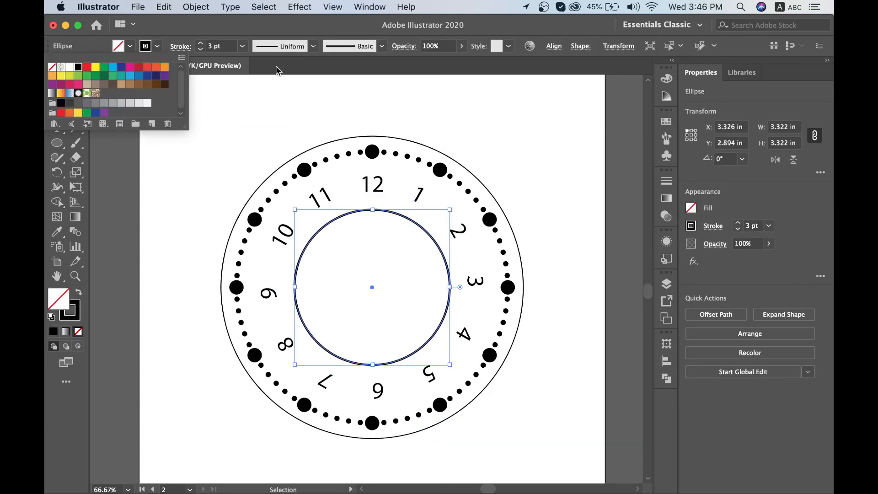
{"action": "left_click", "coordinate": [200, 49]}
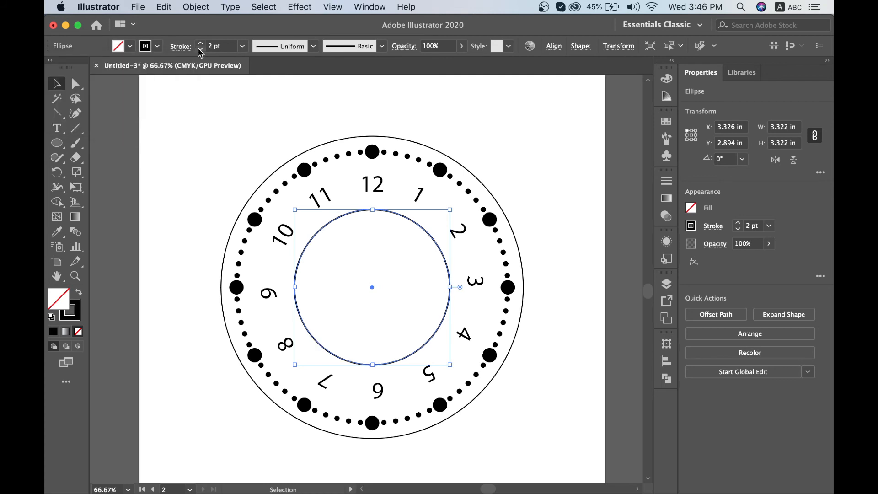
{"action": "left_click", "coordinate": [160, 149]}
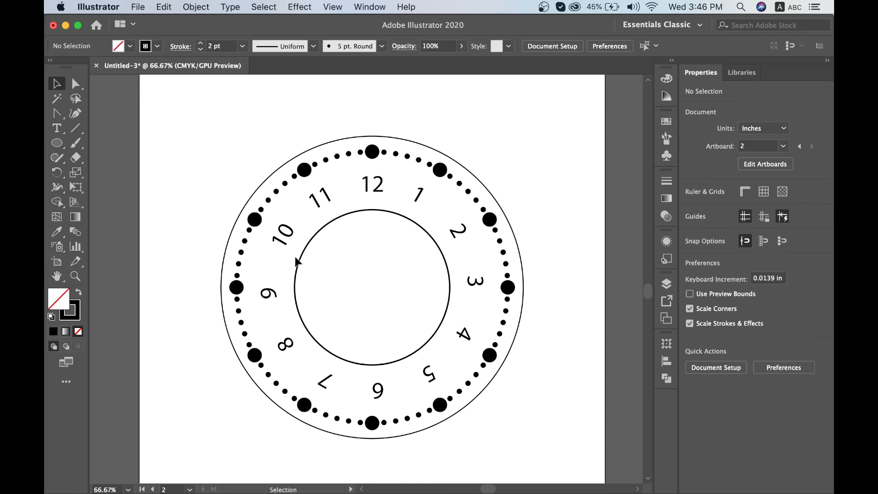
Draw a narrow upright rectangle left of the clock, about 0.22 in wide and 3.1 in high.
{"action": "scroll", "coordinate": [315, 268], "scroll_direction": "up", "scroll_amount": 3}
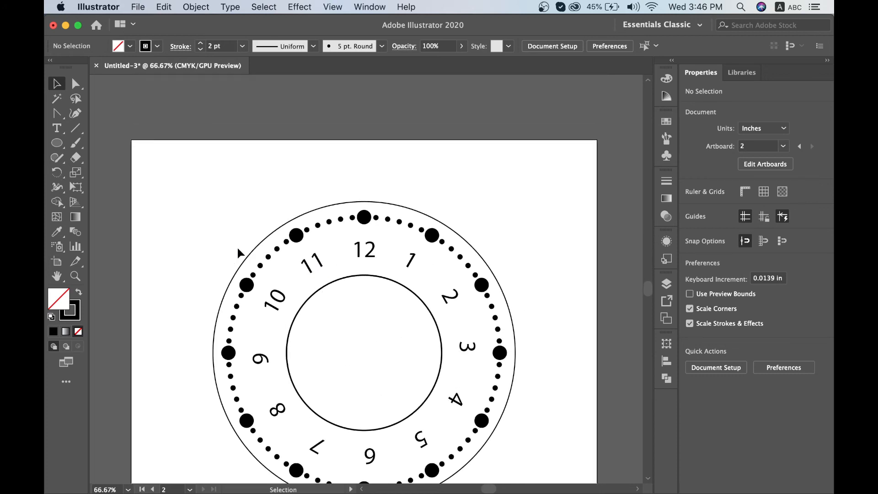
{"action": "scroll", "coordinate": [238, 248], "scroll_direction": "down", "scroll_amount": 4}
{"action": "left_click_drag", "start_coordinate": [57, 143], "coordinate": [98, 144]}
{"action": "left_click_drag", "start_coordinate": [197, 159], "coordinate": [211, 304]}
{"action": "left_click", "coordinate": [58, 84]}
{"action": "key", "text": "super+equal"}
{"action": "key", "text": "super+equal"}
{"action": "left_click_drag", "start_coordinate": [384, 279], "coordinate": [373, 281]}
{"action": "scroll", "coordinate": [374, 281], "scroll_direction": "up", "scroll_amount": 3}
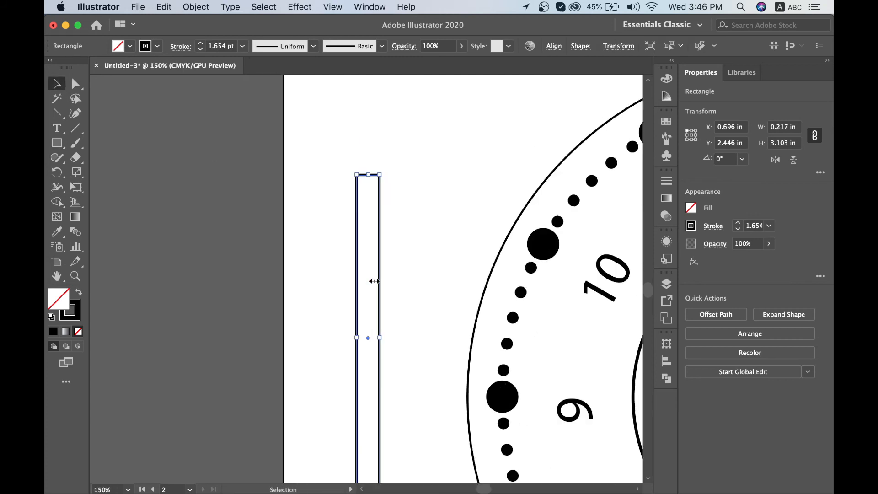
Swap the rectangle's fill and stroke to make it solid black without an outline.
{"action": "left_click", "coordinate": [195, 187]}
{"action": "left_click", "coordinate": [381, 221]}
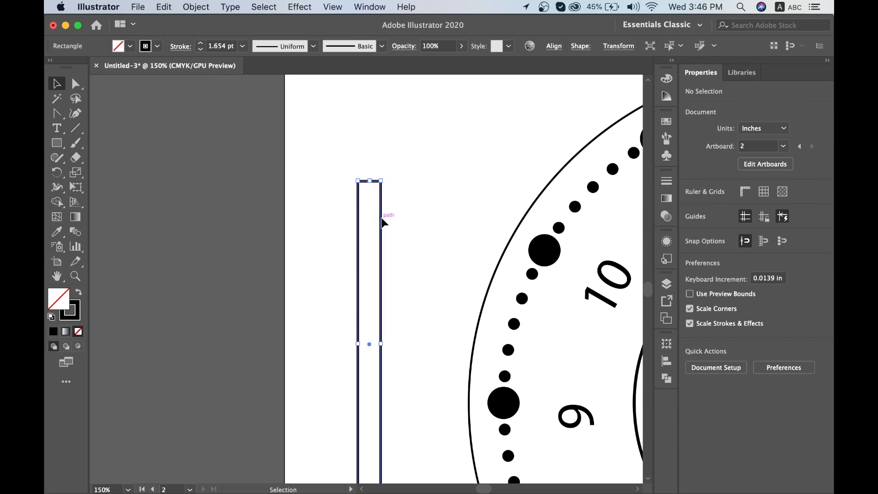
{"action": "left_click", "coordinate": [79, 293]}
Add an anchor point at the middle of the black rectangle's top edge and raise it to form a pointed tip.
{"action": "left_click", "coordinate": [59, 117]}
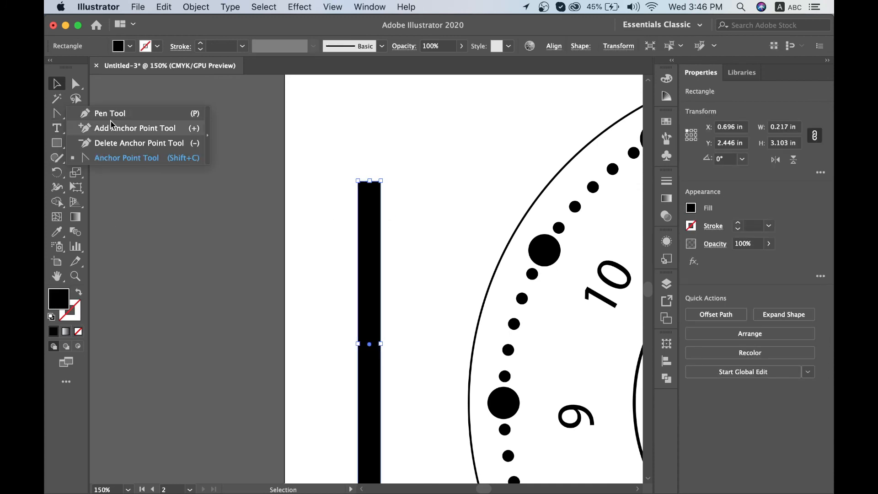
{"action": "left_click", "coordinate": [121, 132]}
{"action": "left_click", "coordinate": [369, 181]}
{"action": "left_click_drag", "start_coordinate": [369, 181], "coordinate": [370, 167]}
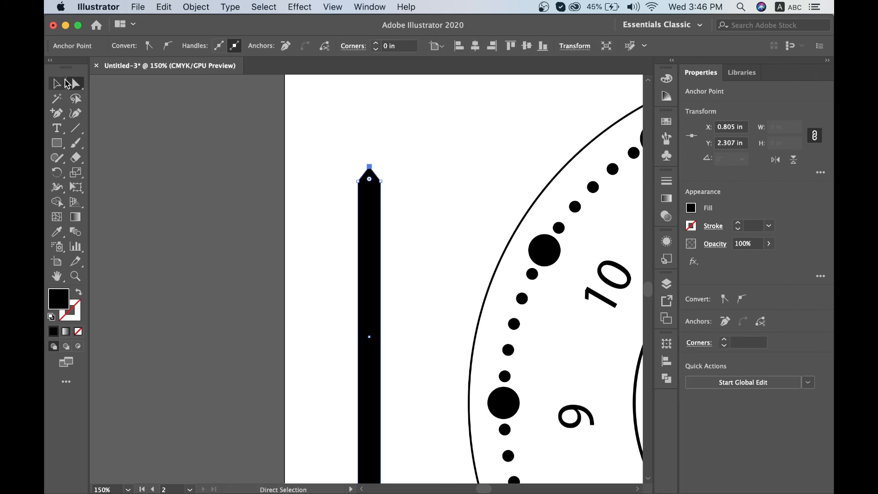
{"action": "left_click", "coordinate": [65, 83]}
{"action": "left_click", "coordinate": [294, 214]}
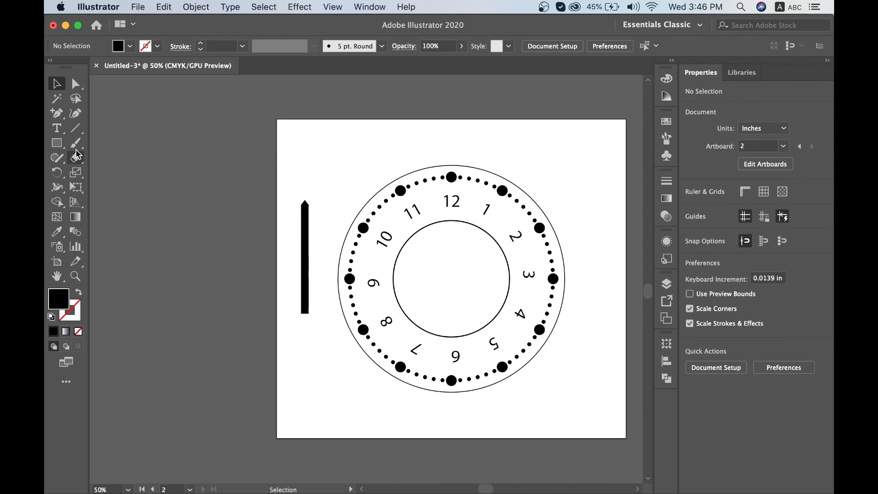
Draw a black hub circle at the clock's centre and place the scaled-down pointed hand on it, aimed at 12.
{"action": "left_click_drag", "start_coordinate": [61, 149], "coordinate": [97, 172]}
{"action": "left_click_drag", "start_coordinate": [451, 280], "coordinate": [458, 264]}
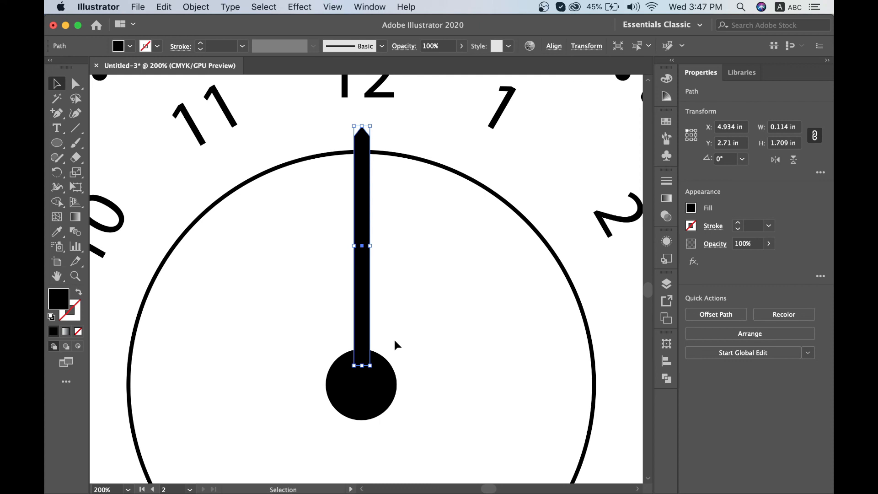
{"action": "key", "text": "super+minus"}
{"action": "key", "text": "super+minus"}
{"action": "key", "text": "super+minus"}
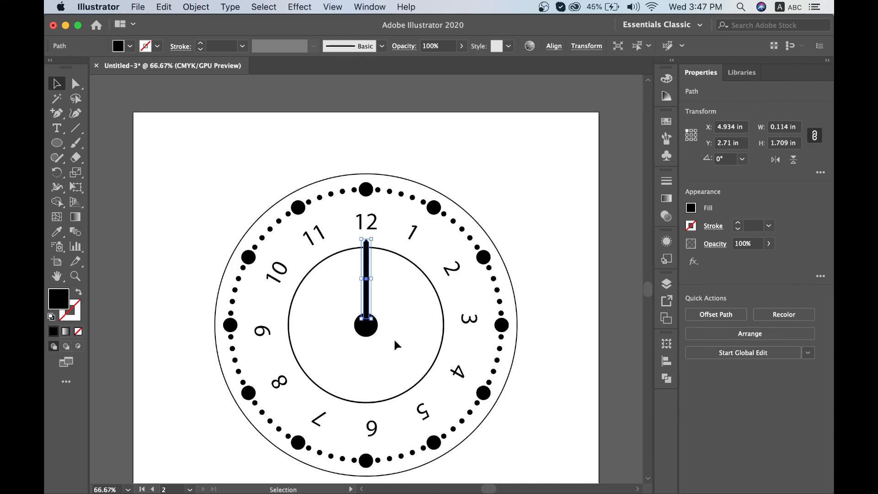
{"action": "left_click", "coordinate": [373, 335], "text": "shift"}
{"action": "left_click", "coordinate": [372, 334]}
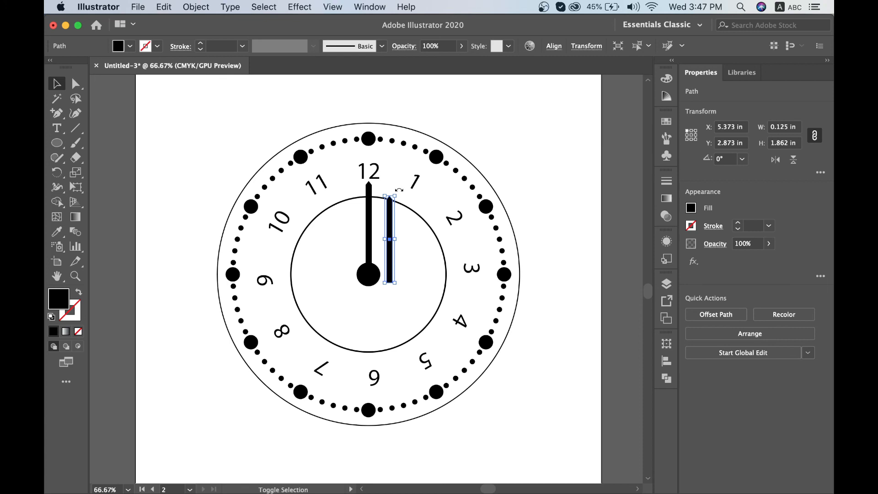
Rotate the second hand to point towards the 3, place its base on the hub and shorten it to about 1.6 in.
{"action": "left_click_drag", "start_coordinate": [399, 190], "coordinate": [424, 274]}
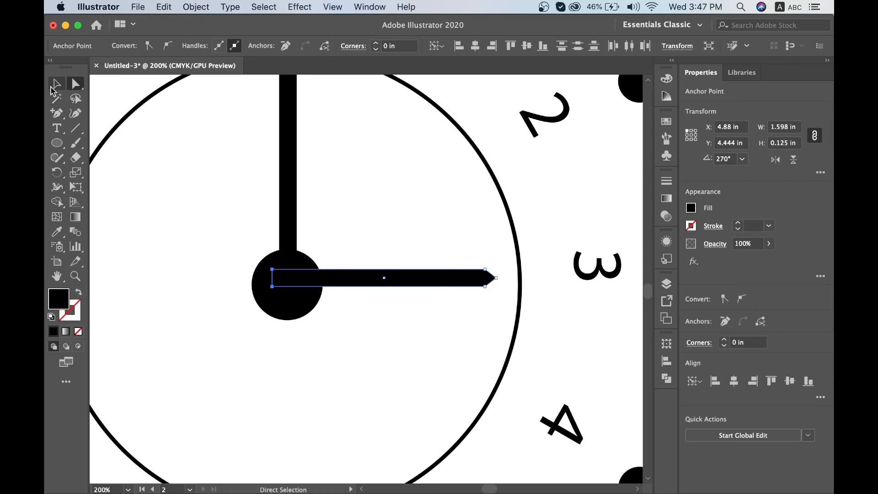
{"action": "left_click", "coordinate": [56, 84]}
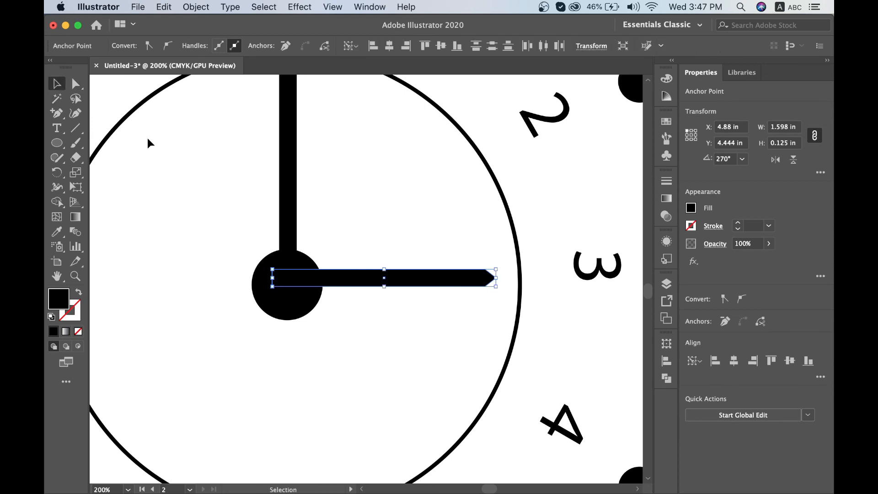
{"action": "left_click", "coordinate": [147, 138]}
{"action": "key", "text": "super+minus"}
{"action": "key", "text": "super+minus"}
{"action": "key", "text": "super+minus"}
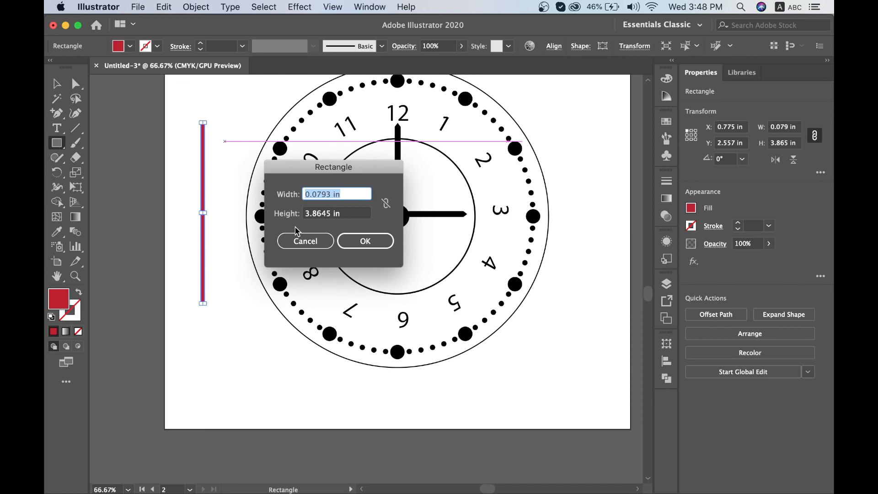
Add an anchor point at the middle of the narrow red rectangle's bottom edge.
{"action": "left_click", "coordinate": [304, 240]}
{"action": "left_click", "coordinate": [221, 146]}
{"action": "left_click", "coordinate": [203, 156]}
{"action": "key", "text": "super+equal"}
{"action": "key", "text": "super+equal"}
{"action": "key", "text": "super+equal"}
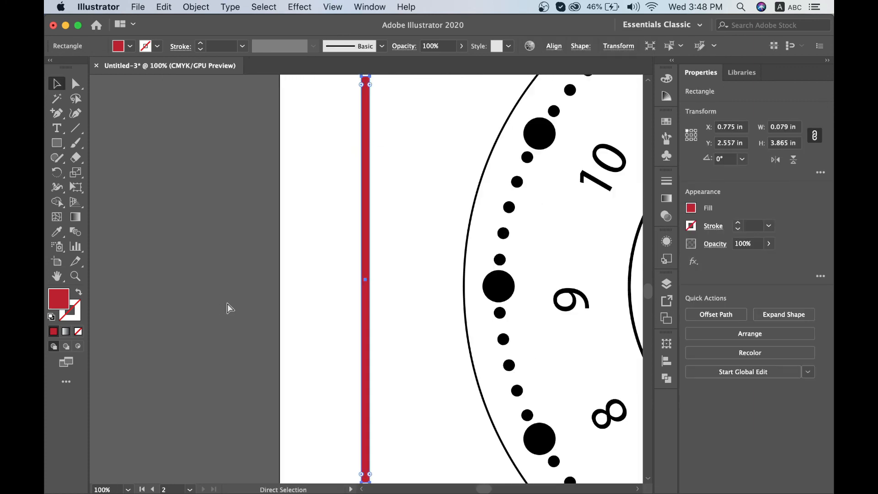
{"action": "left_click", "coordinate": [58, 112]}
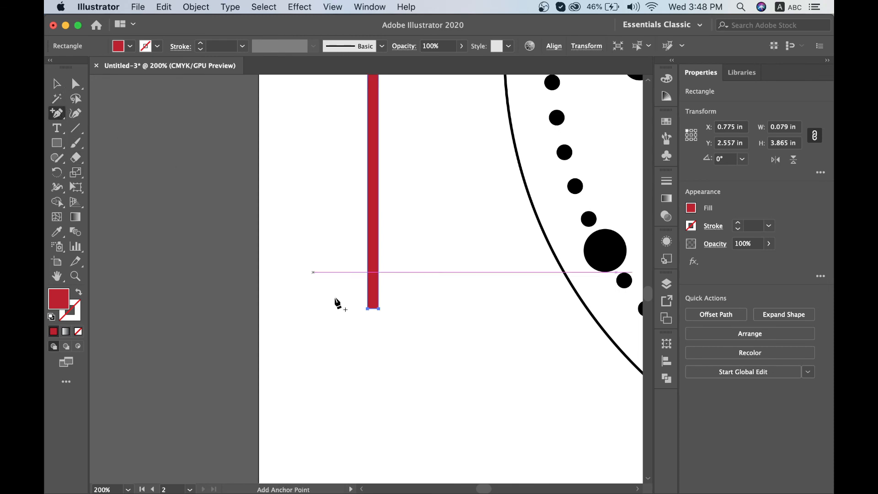
{"action": "left_click", "coordinate": [373, 309]}
{"action": "key", "text": "super+equal"}
{"action": "key", "text": "super+equal"}
{"action": "key", "text": "super+equal"}
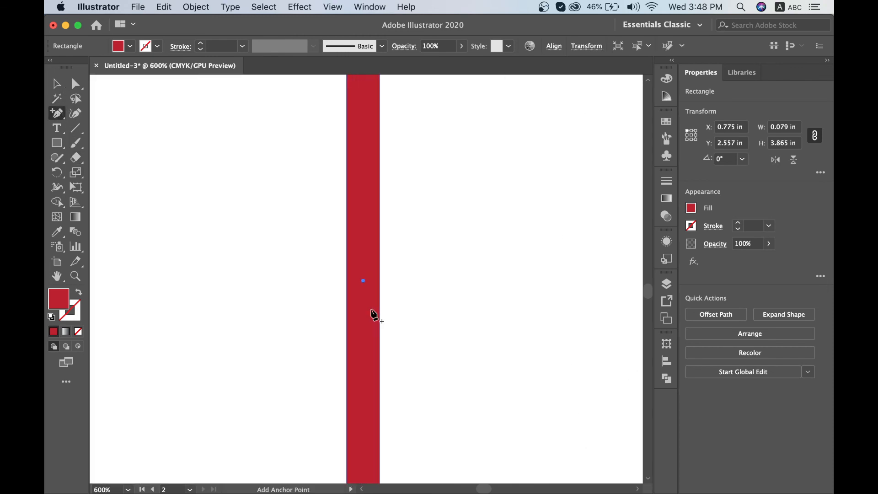
{"action": "scroll", "coordinate": [372, 315], "scroll_direction": "down", "scroll_amount": 15}
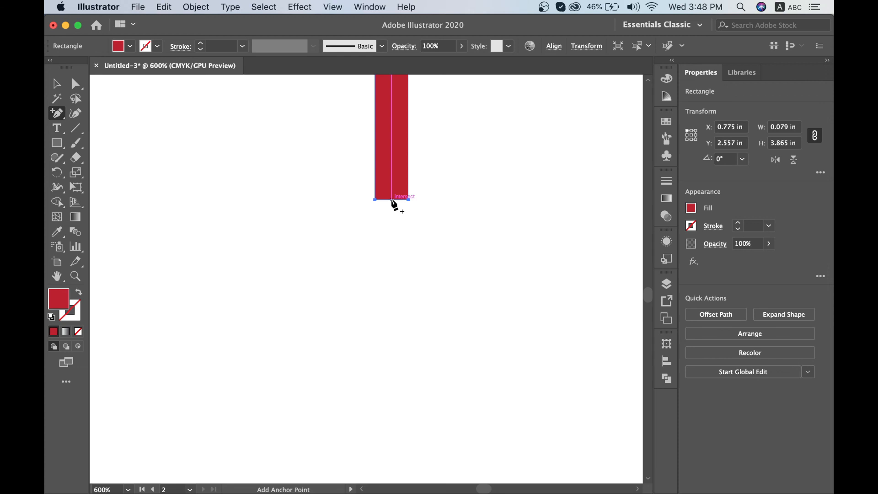
{"action": "left_click", "coordinate": [391, 200]}
Lower the new bottom anchor point to Y 6.588 in to form a pointed tip, and deselect the red hand.
{"action": "left_click", "coordinate": [80, 85]}
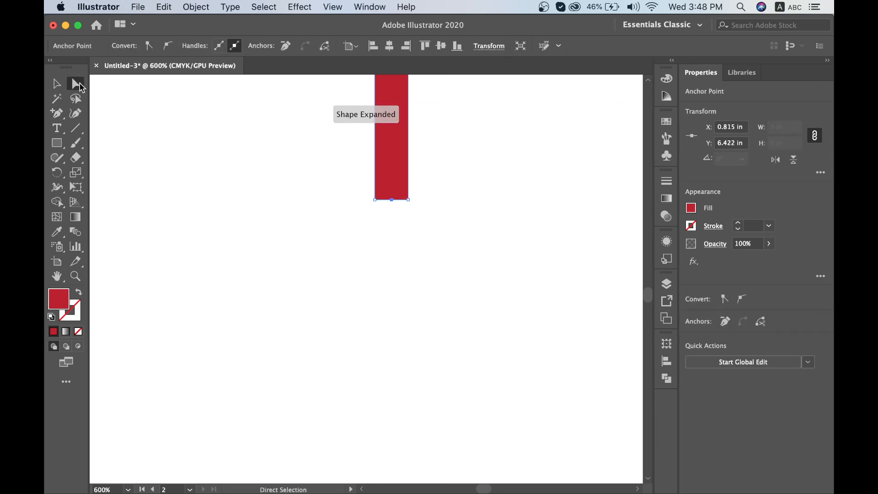
{"action": "key", "text": "shift+Down"}
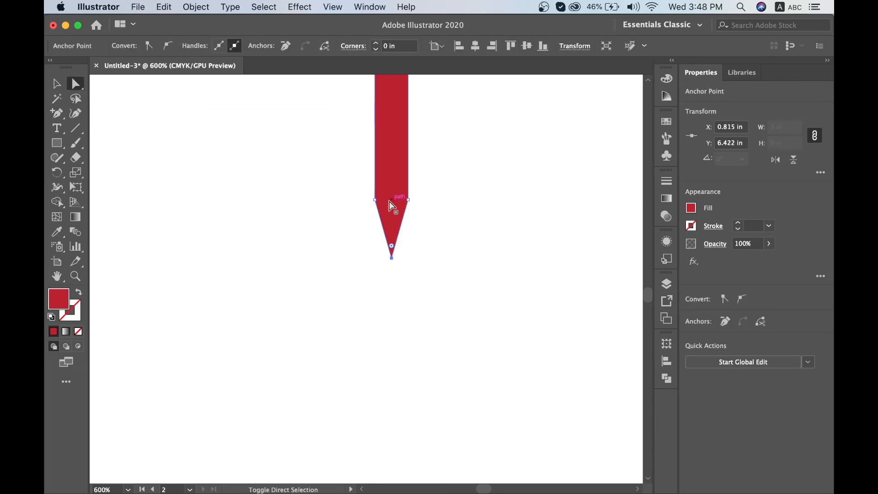
{"action": "key", "text": "Down"}
{"action": "key", "text": "Down"}
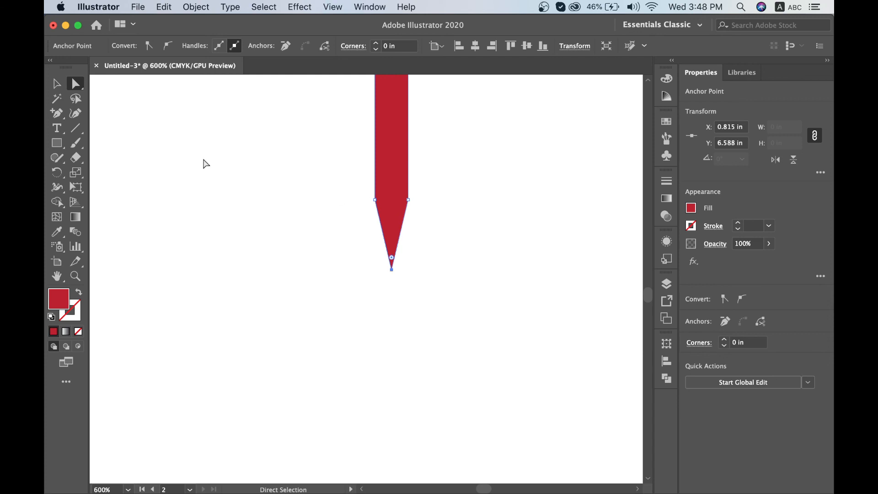
{"action": "left_click", "coordinate": [58, 82]}
{"action": "left_click", "coordinate": [197, 165]}
Move the red hand onto the clock, rotate it to 135°, shorten it and lay it from behind the hub towards the dots between 1 and 2.
{"action": "key", "text": "super+minus"}
{"action": "key", "text": "super+minus"}
{"action": "key", "text": "super+minus"}
{"action": "key", "text": "super+minus"}
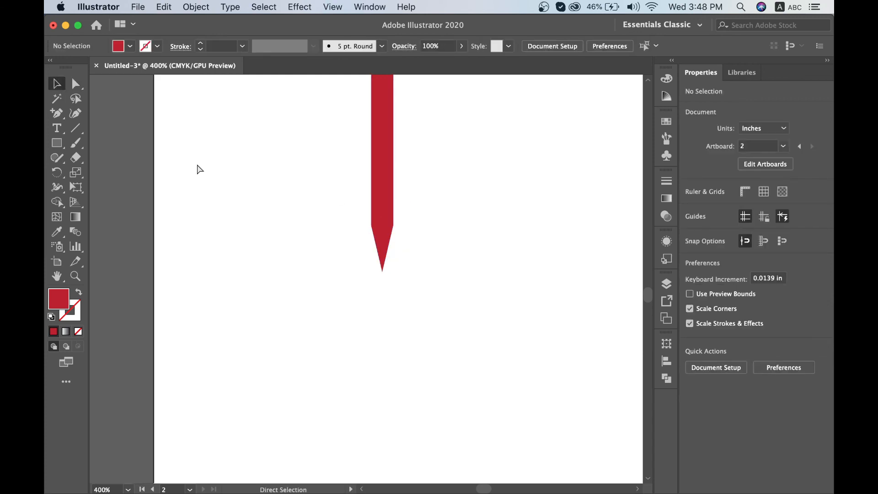
{"action": "key", "text": "super+minus"}
{"action": "scroll", "coordinate": [389, 208], "scroll_direction": "up", "scroll_amount": 5}
{"action": "scroll", "coordinate": [389, 208], "scroll_direction": "right", "scroll_amount": 4}
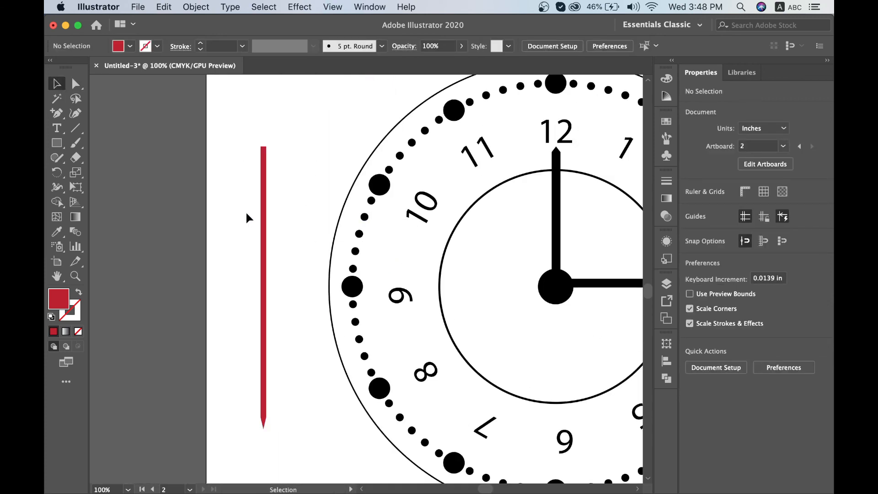
{"action": "left_click_drag", "start_coordinate": [261, 206], "coordinate": [557, 336]}
{"action": "scroll", "coordinate": [558, 336], "scroll_direction": "down", "scroll_amount": 2}
{"action": "scroll", "coordinate": [557, 337], "scroll_direction": "right", "scroll_amount": 5}
{"action": "left_click_drag", "start_coordinate": [430, 223], "coordinate": [383, 417]}
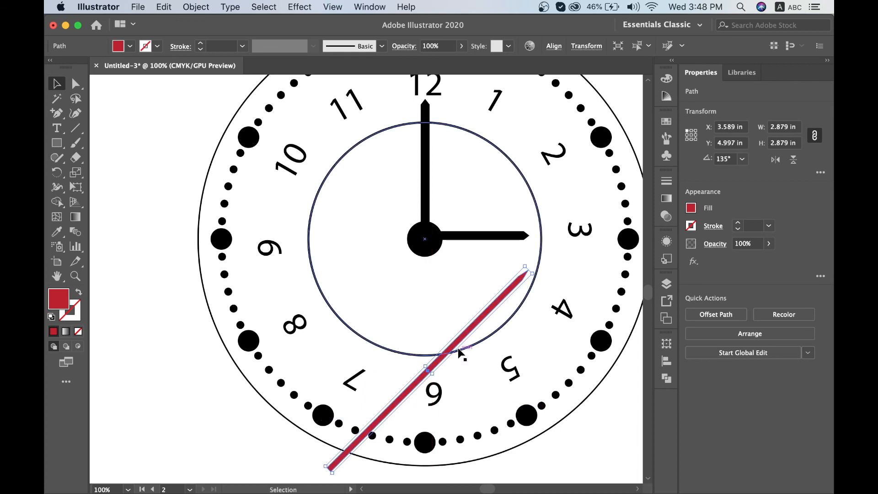
{"action": "left_click_drag", "start_coordinate": [466, 333], "coordinate": [506, 157]}
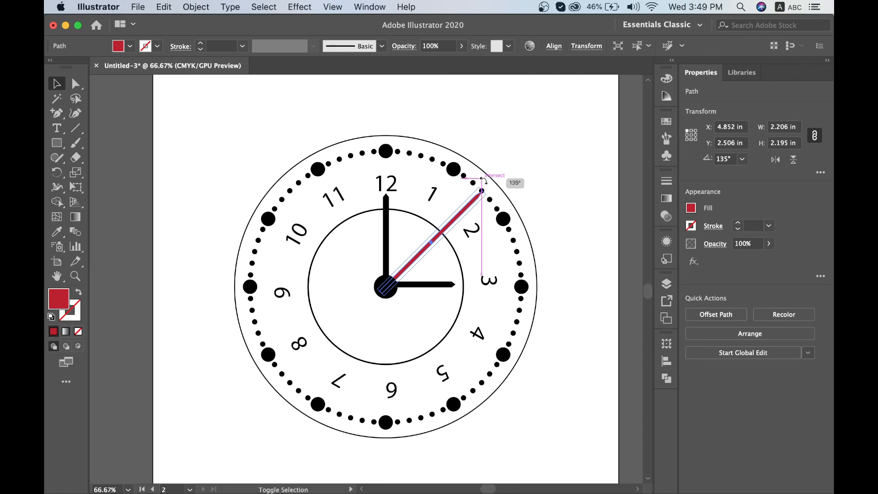
Turn the red hand around and reposition it to point from the hub to the dots between 7 and 8.
{"action": "left_click_drag", "start_coordinate": [486, 187], "coordinate": [373, 362]}
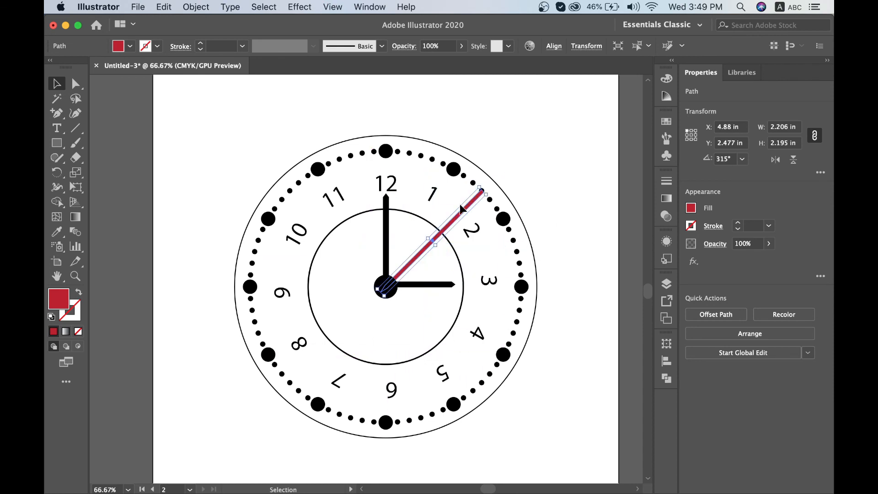
{"action": "left_click_drag", "start_coordinate": [467, 213], "coordinate": [371, 303]}
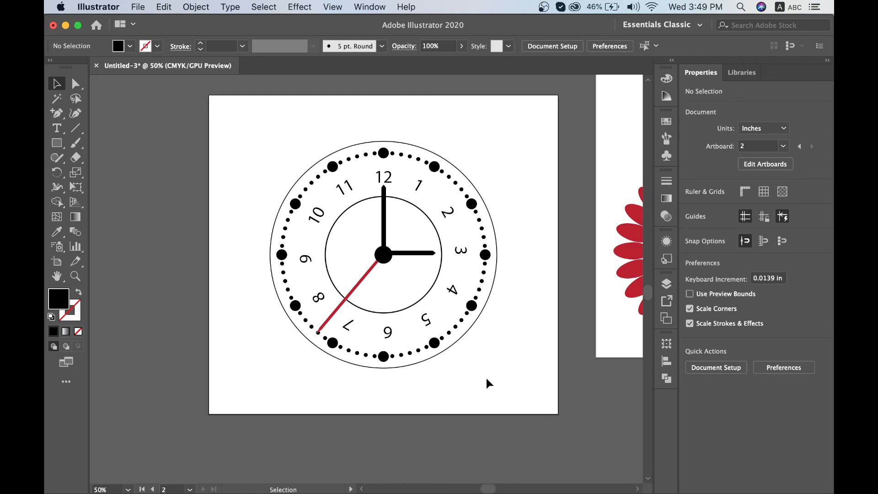
Draw a dark red circle from the clock's centre, slightly larger than the face, and place it behind the clock as a rim.
{"action": "scroll", "coordinate": [487, 380], "scroll_direction": "up", "scroll_amount": 1}
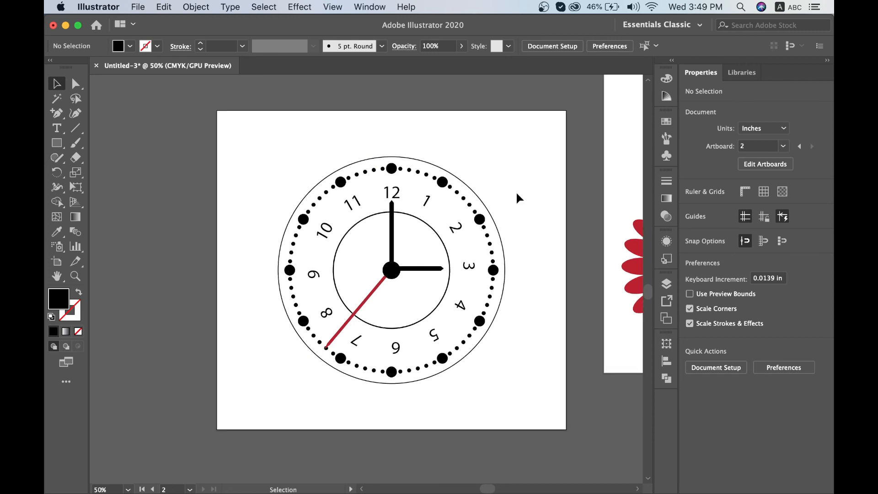
{"action": "key", "text": "l"}
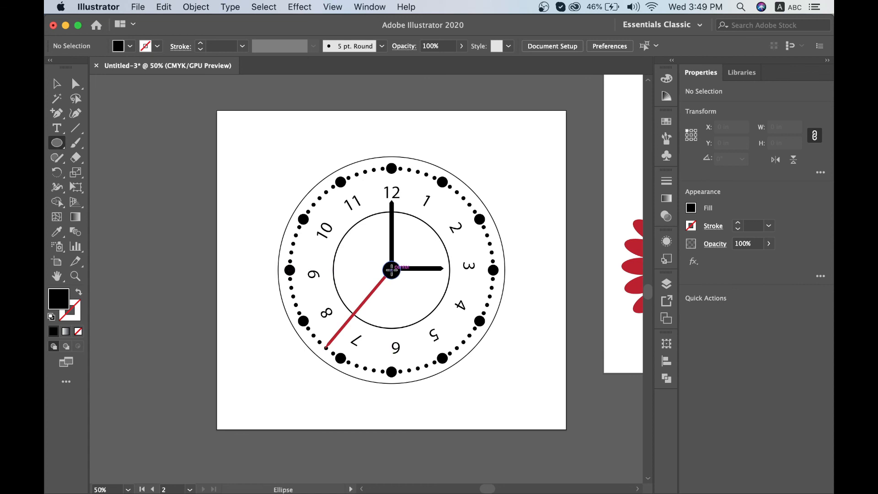
{"action": "left_click_drag", "start_coordinate": [392, 270], "coordinate": [421, 146]}
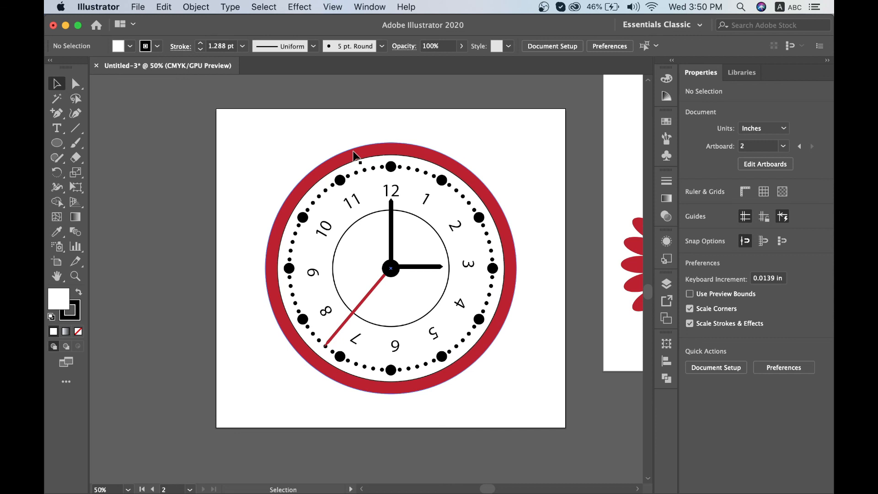
Draw a circle about 7.36 in across from the clock's centre and fill it with bright red.
{"action": "key", "text": "super+plus"}
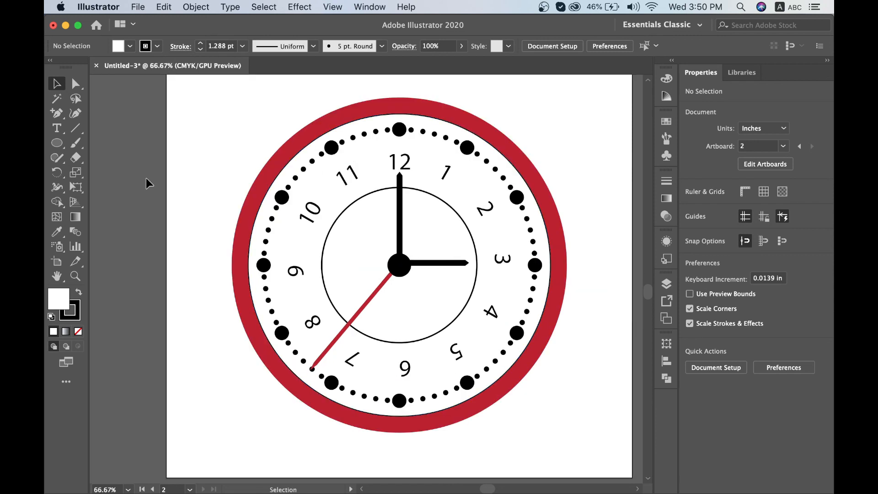
{"action": "left_click", "coordinate": [57, 143]}
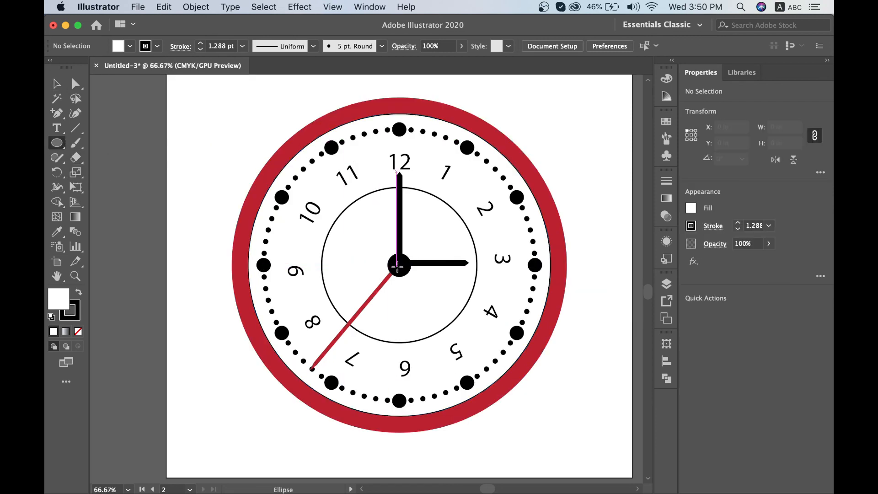
{"action": "left_click_drag", "start_coordinate": [399, 264], "coordinate": [415, 93]}
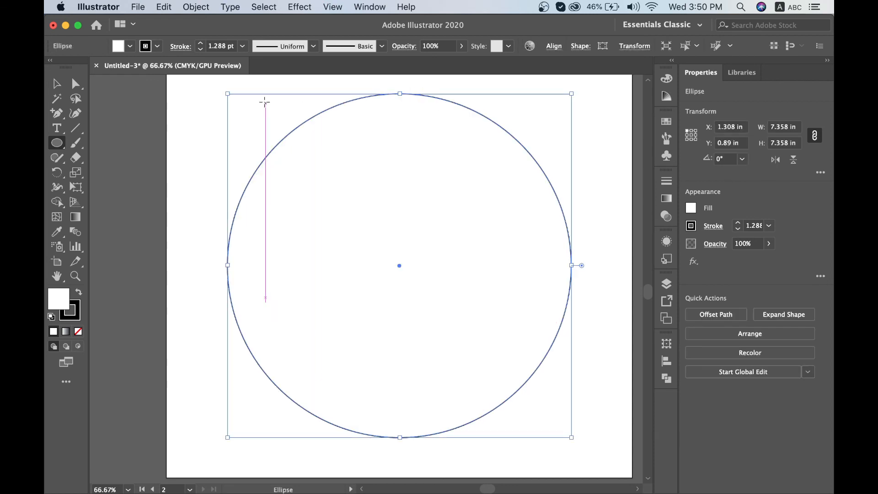
{"action": "left_click", "coordinate": [129, 46]}
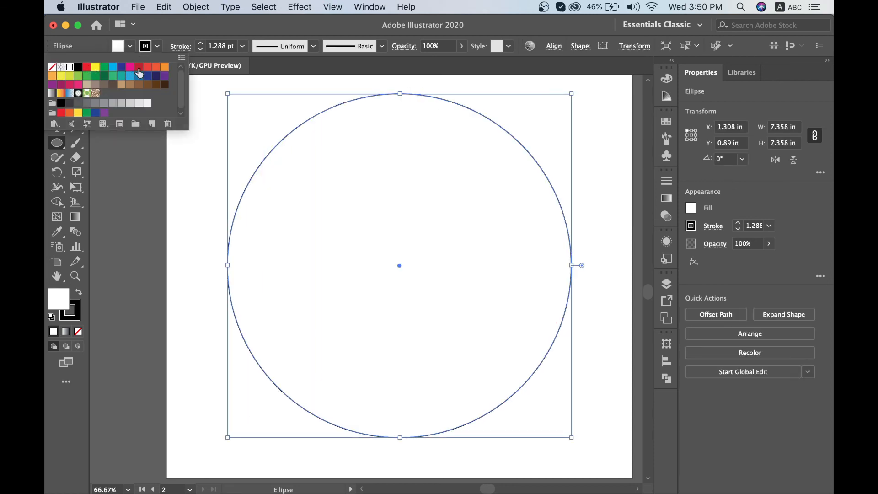
{"action": "left_click", "coordinate": [86, 67]}
{"action": "left_click", "coordinate": [56, 83]}
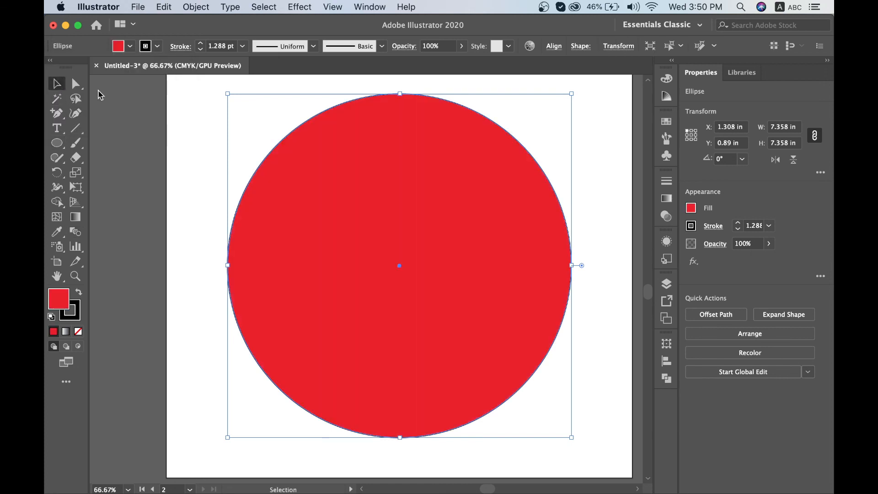
Send the bright red circle behind the clock and remove its outline.
{"action": "right_click", "coordinate": [317, 208]}
{"action": "left_click", "coordinate": [165, 48]}
{"action": "left_click", "coordinate": [151, 48]}
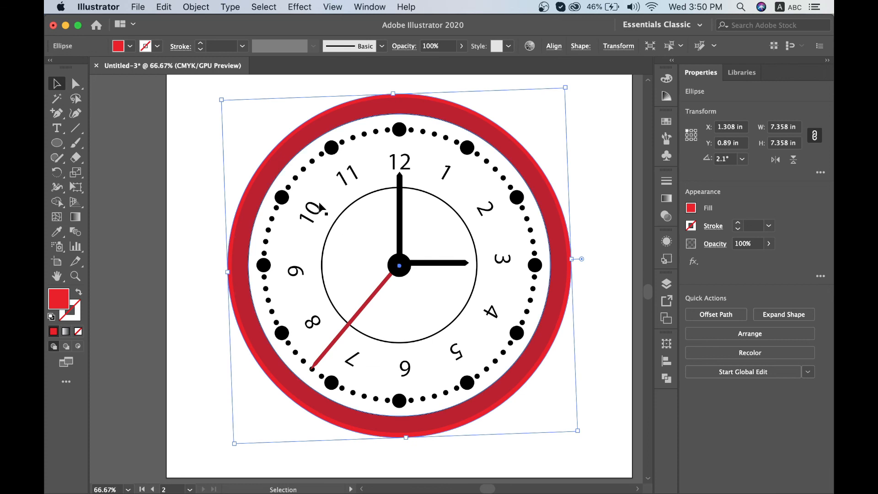
Change the white clock face circle's stroke to bright red with a weight of 3 pt.
{"action": "key", "text": "super+equal"}
{"action": "key", "text": "super+equal"}
{"action": "scroll", "coordinate": [320, 206], "scroll_direction": "up", "scroll_amount": 5}
{"action": "scroll", "coordinate": [320, 206], "scroll_direction": "left", "scroll_amount": 3}
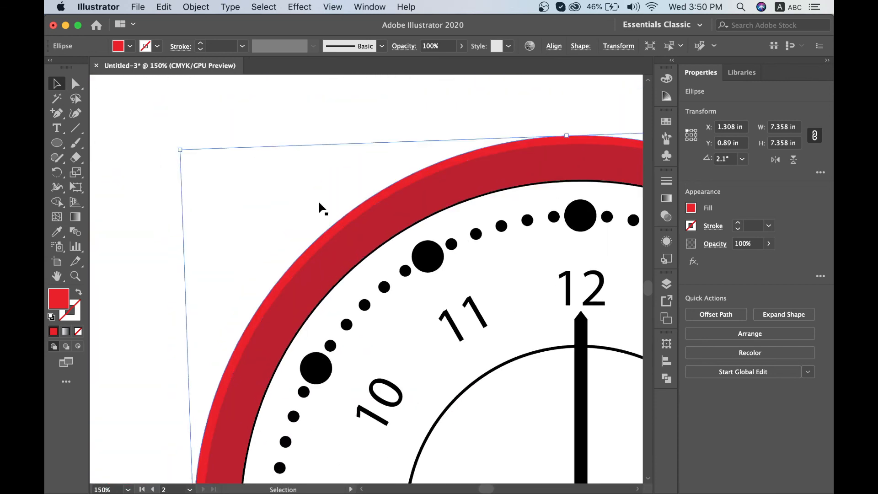
{"action": "left_click", "coordinate": [364, 171]}
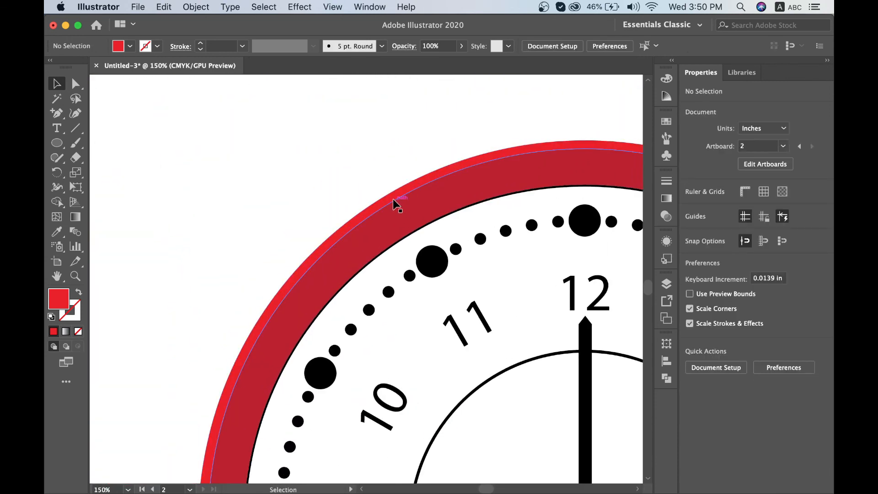
{"action": "left_click", "coordinate": [414, 240]}
{"action": "left_click", "coordinate": [158, 46]}
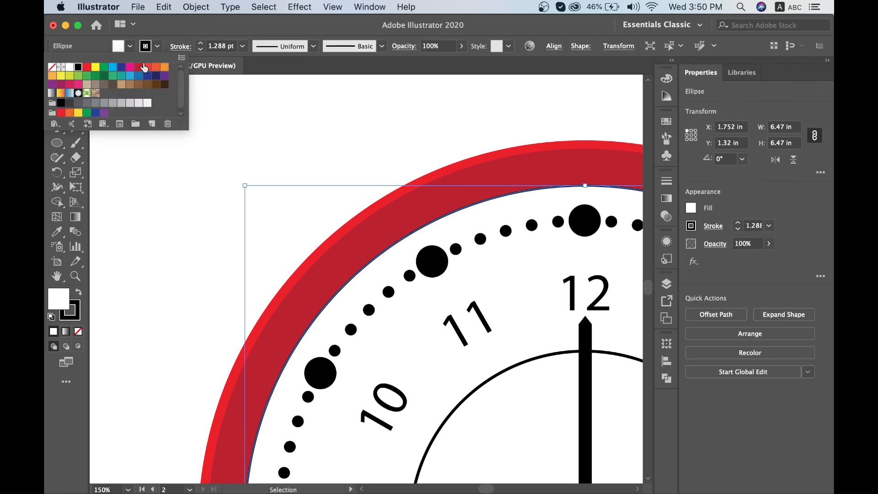
{"action": "left_click", "coordinate": [88, 68]}
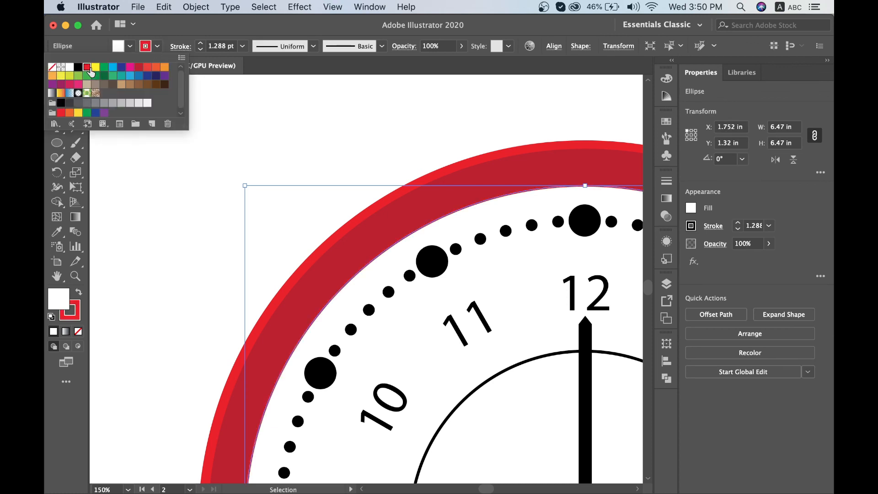
{"action": "left_click", "coordinate": [202, 41]}
{"action": "left_click", "coordinate": [201, 43]}
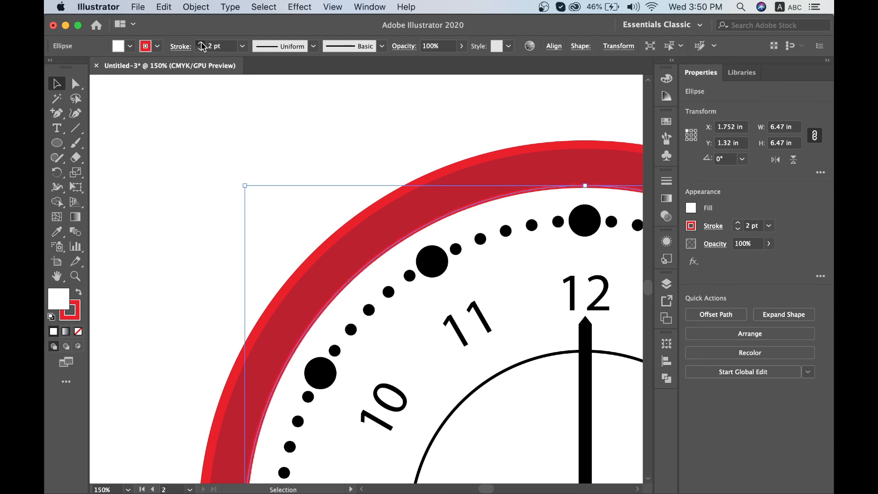
{"action": "left_click", "coordinate": [210, 165]}
Review the finished clock and the Rotate tool examples on the neighbouring artboard.
{"action": "key", "text": "super+minus"}
{"action": "key", "text": "super+minus"}
{"action": "key", "text": "super+minus"}
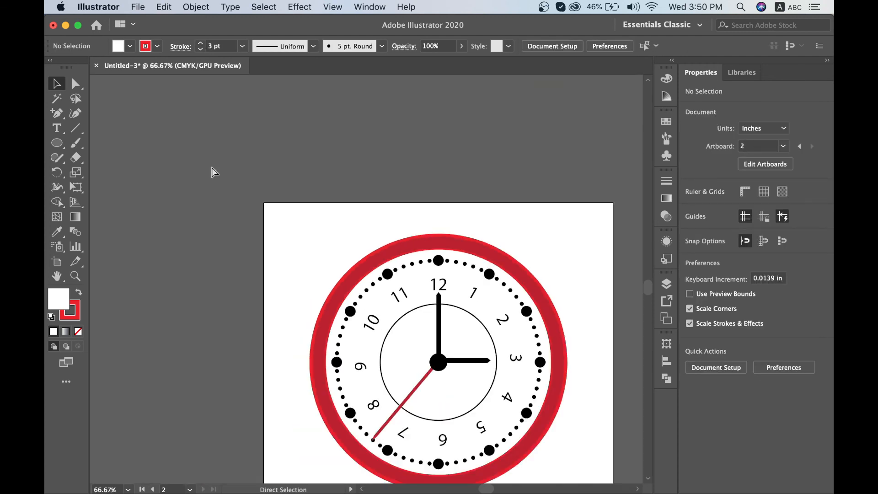
{"action": "scroll", "coordinate": [426, 240], "scroll_direction": "down", "scroll_amount": 5}
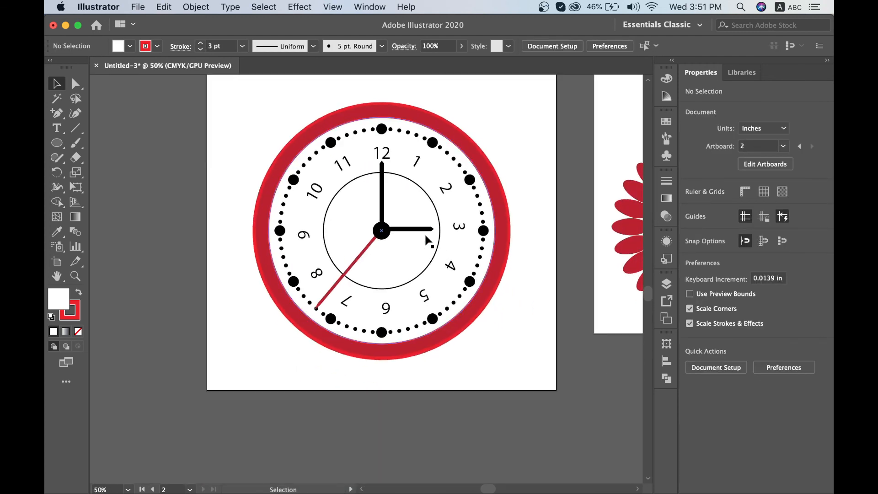
{"action": "scroll", "coordinate": [426, 239], "scroll_direction": "up", "scroll_amount": 3}
{"action": "scroll", "coordinate": [426, 239], "scroll_direction": "right", "scroll_amount": 3}
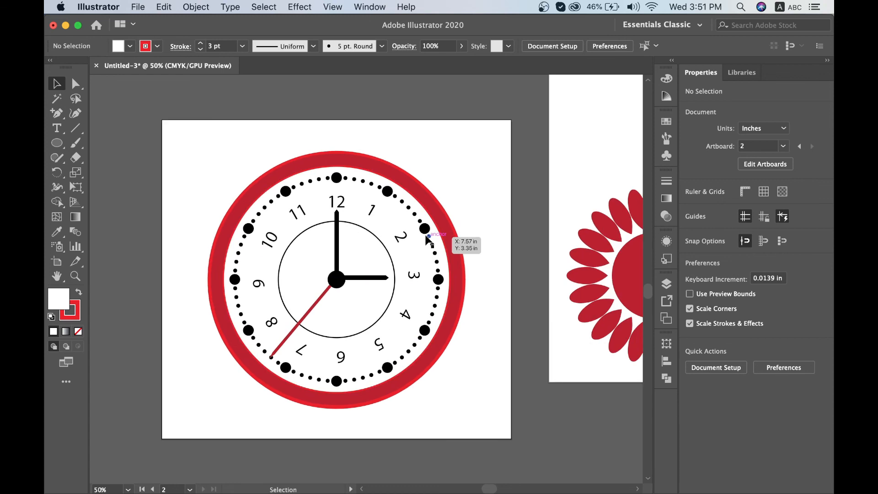
{"action": "scroll", "coordinate": [428, 240], "scroll_direction": "right", "scroll_amount": 5}
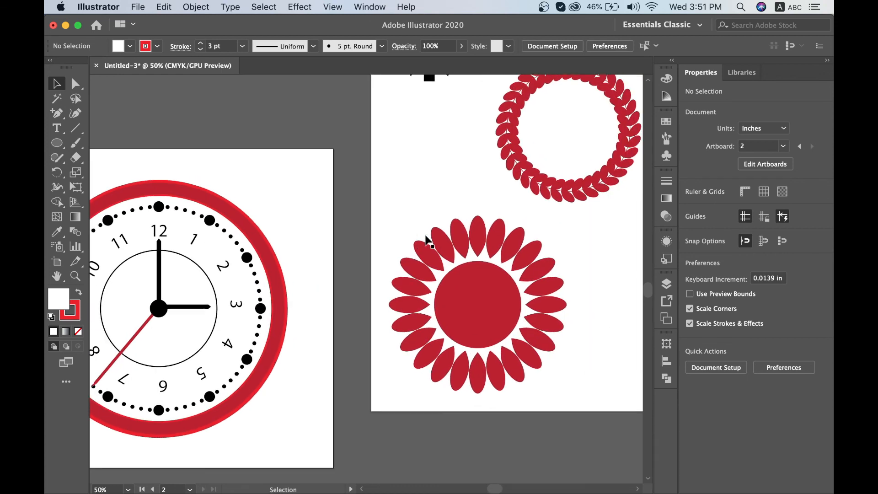
{"action": "scroll", "coordinate": [429, 240], "scroll_direction": "up", "scroll_amount": 4}
{"action": "key", "text": "super+minus"}
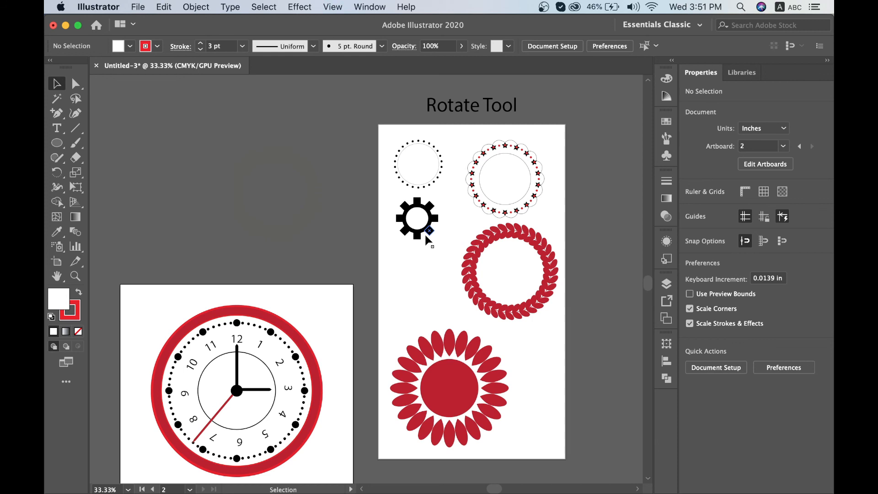